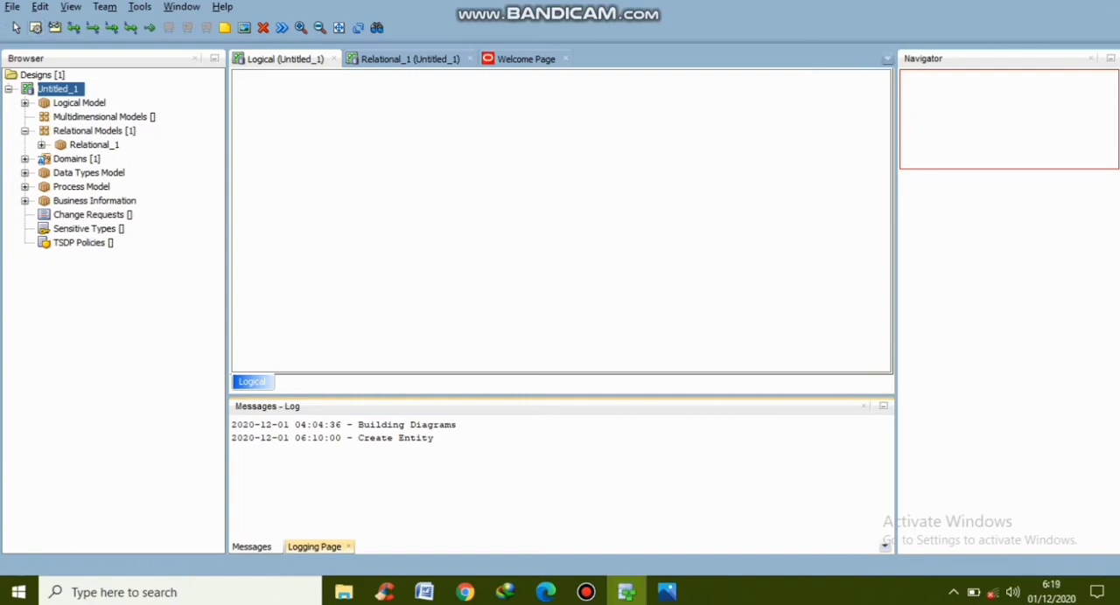
Draw a new entity in the upper-left area of the logical diagram and name it KARYAWAN
drag(261, 96, 341, 186)
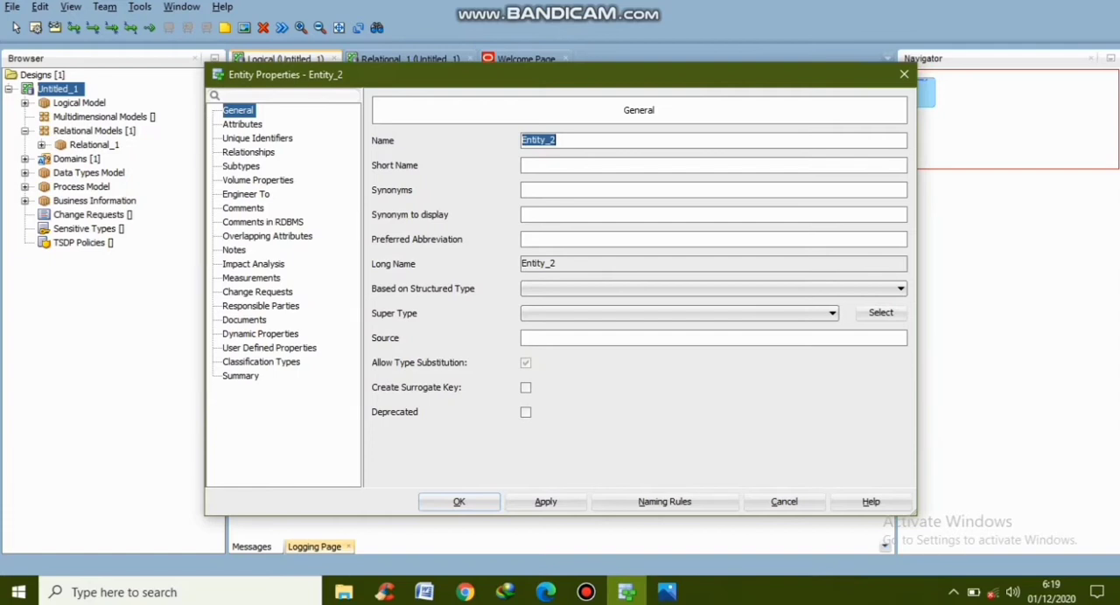
click(557, 140)
key(ctrl+a)
text(KARYAWAB)
key(BackSpace)
text(N)
Add an attribute named "ID Karyawan" to the KARYAWAN entity and make it the primary UID
click(242, 124)
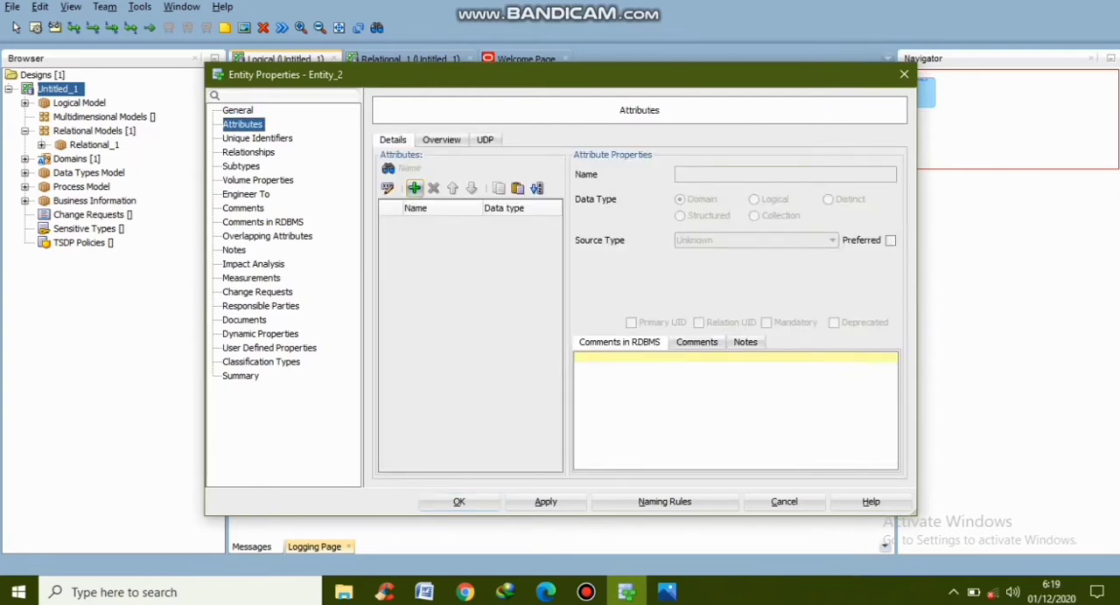
click(415, 189)
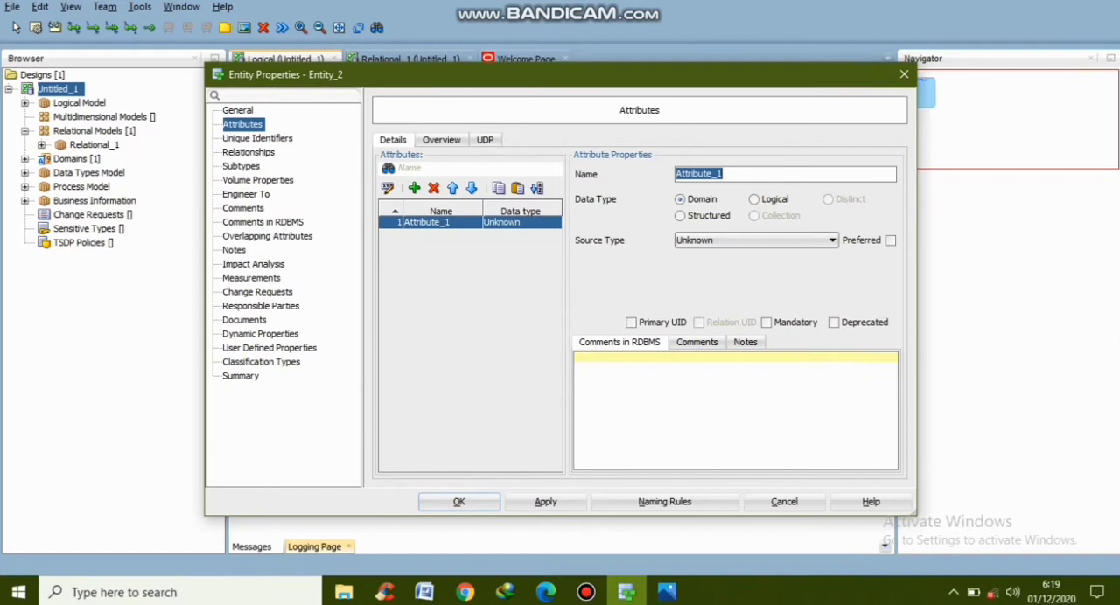
text(ID K)
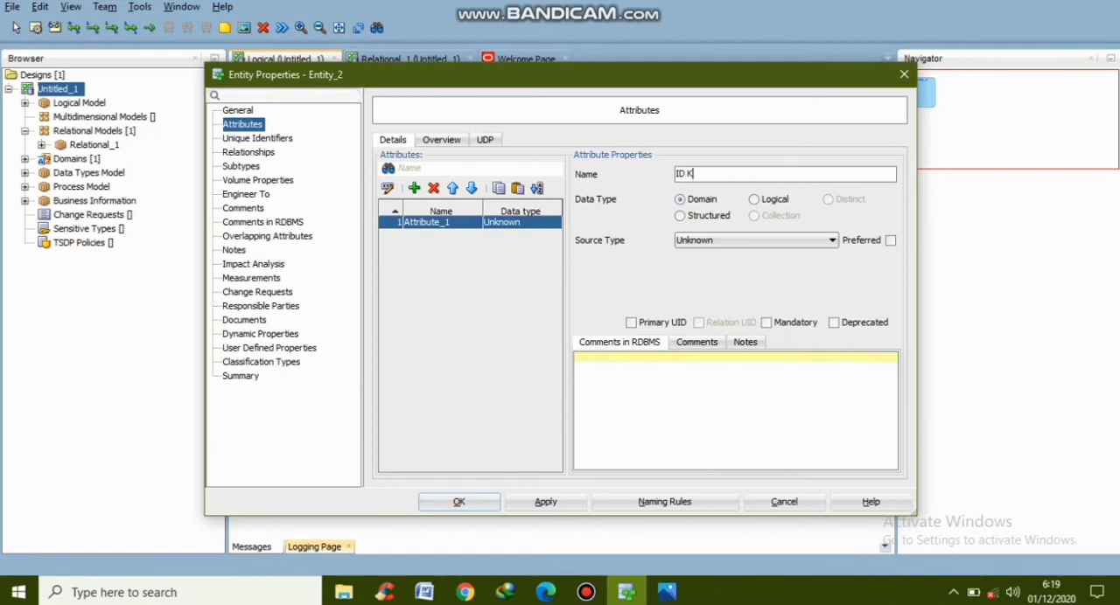
text(aryawan)
click(631, 322)
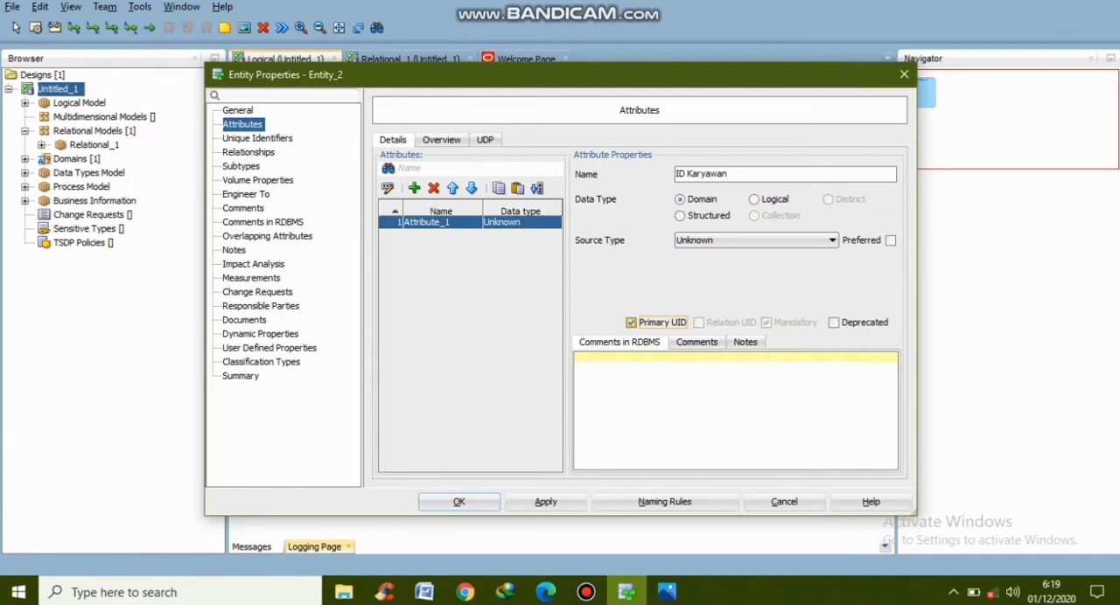
Add a mandatory attribute named "Nama Karyawan" to the KARYAWAN entity
click(414, 187)
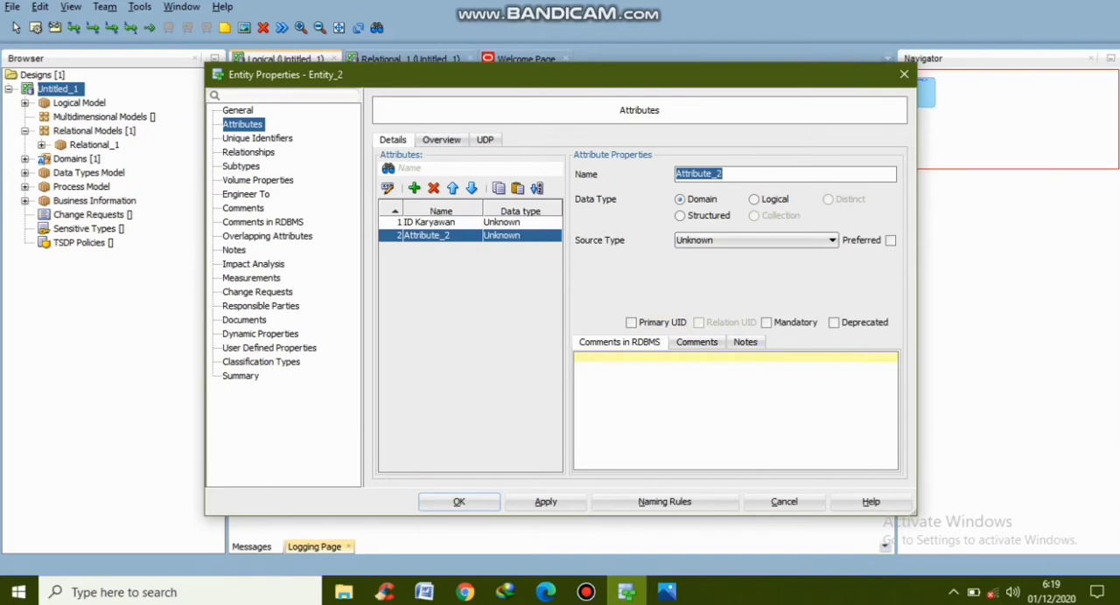
text(Nama Karyawan)
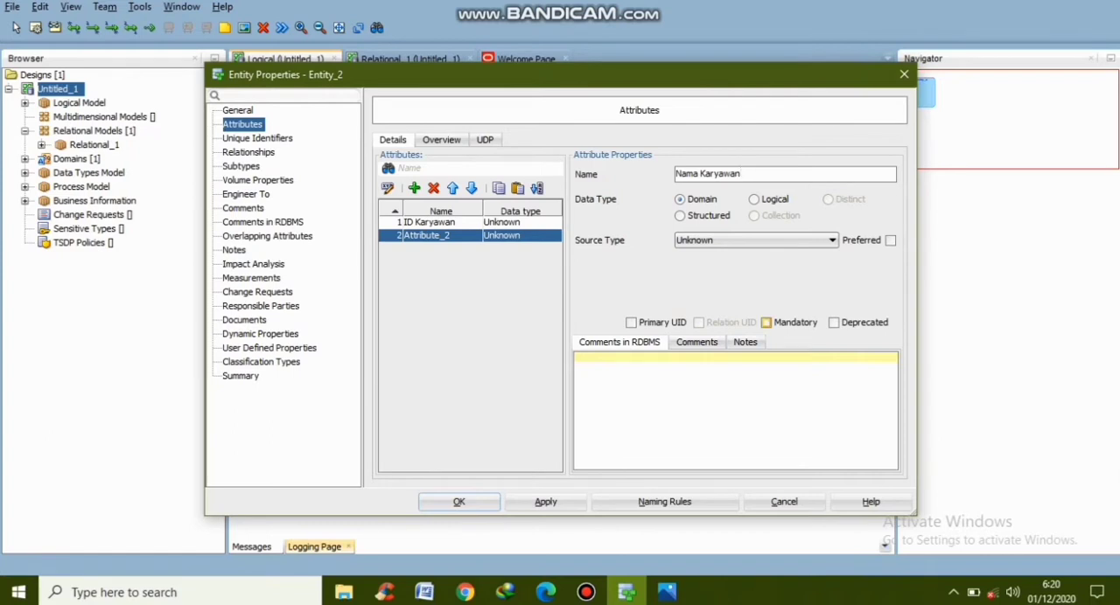
click(765, 322)
Add an optional attribute "Alamat" and a mandatory attribute "Email" to the KARYAWAN entity
click(414, 188)
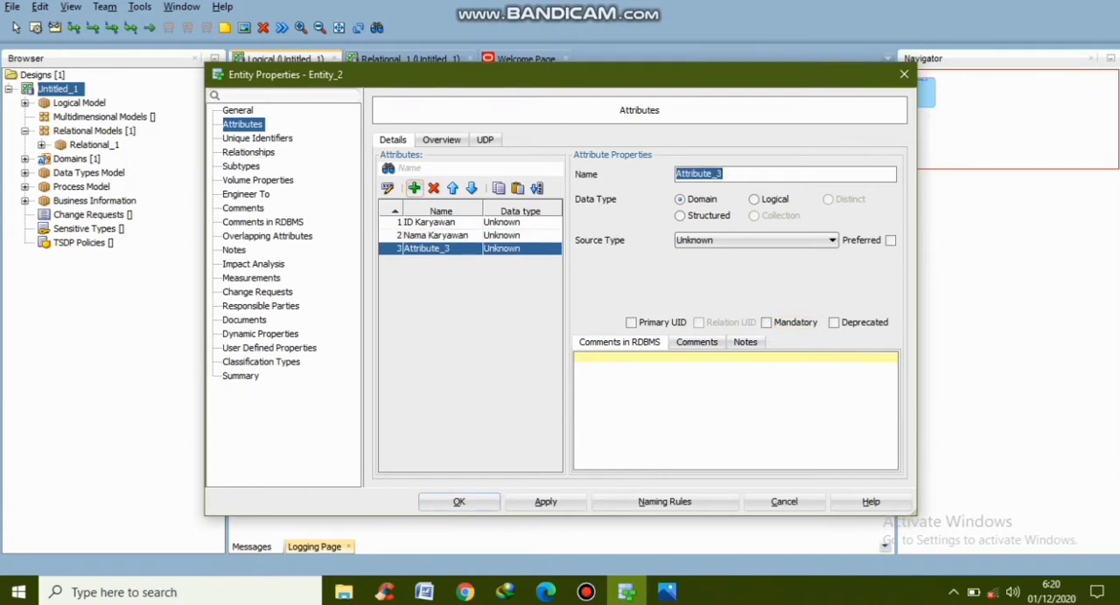
text(Alamat)
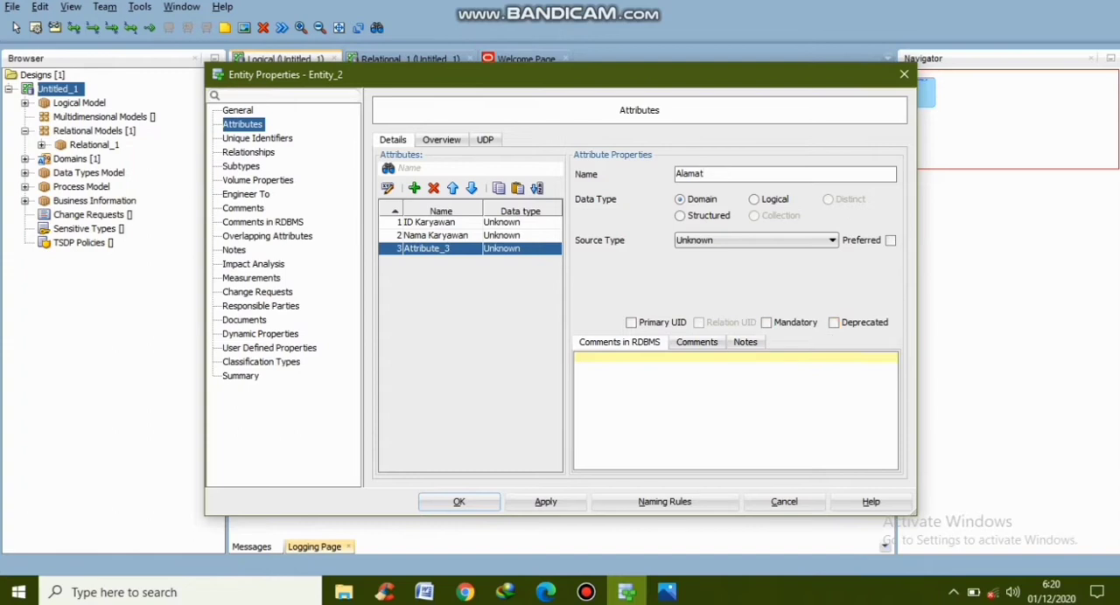
click(413, 188)
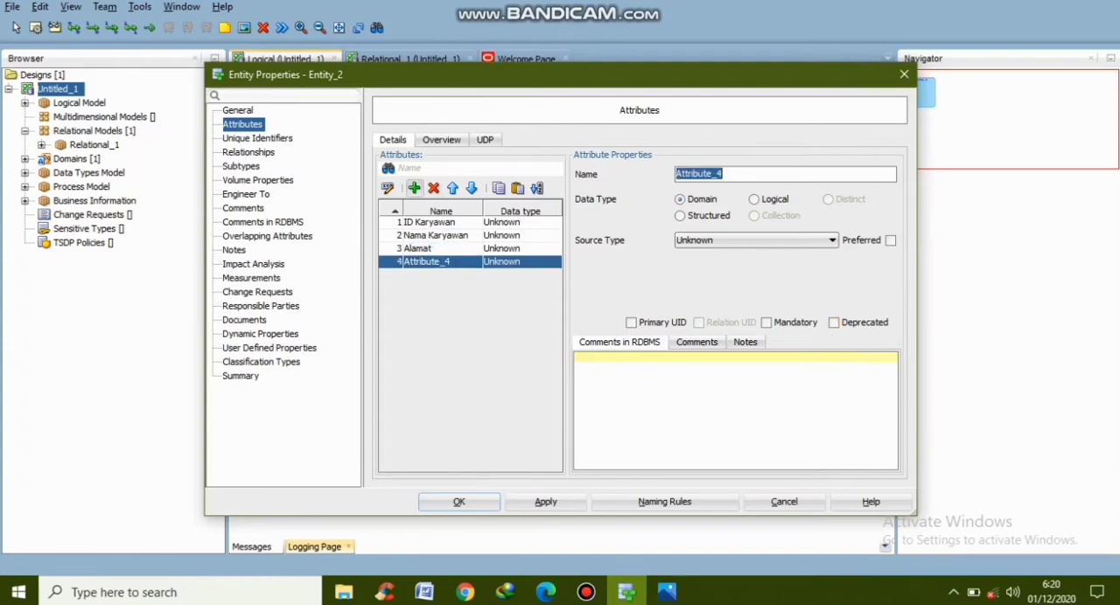
text(Email)
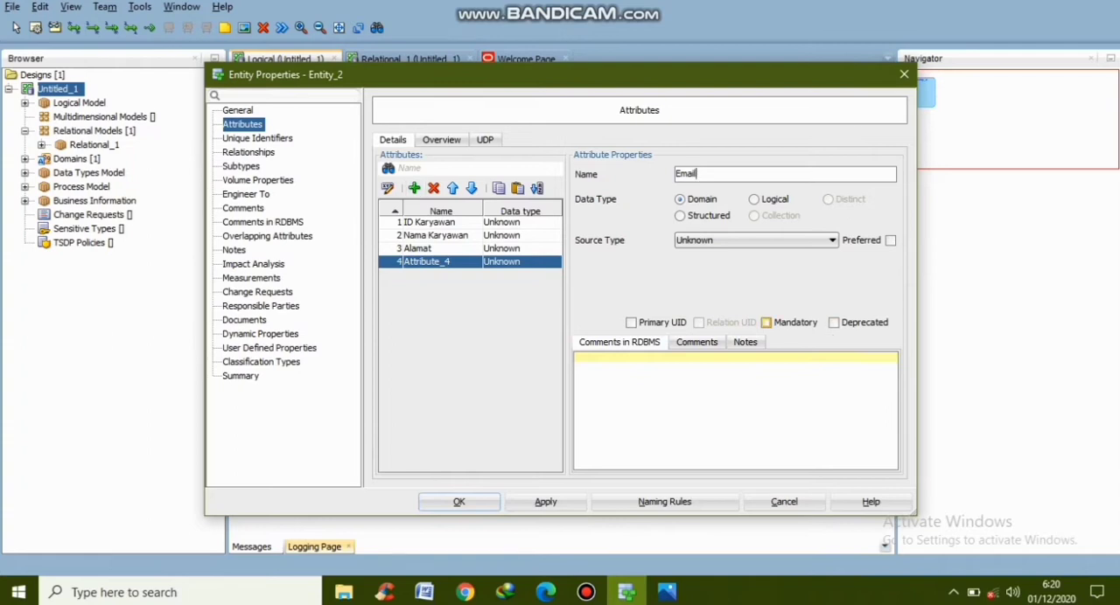
click(766, 322)
Add a mandatory attribute named "Tgl masuk" to the KARYAWAN entity
click(414, 188)
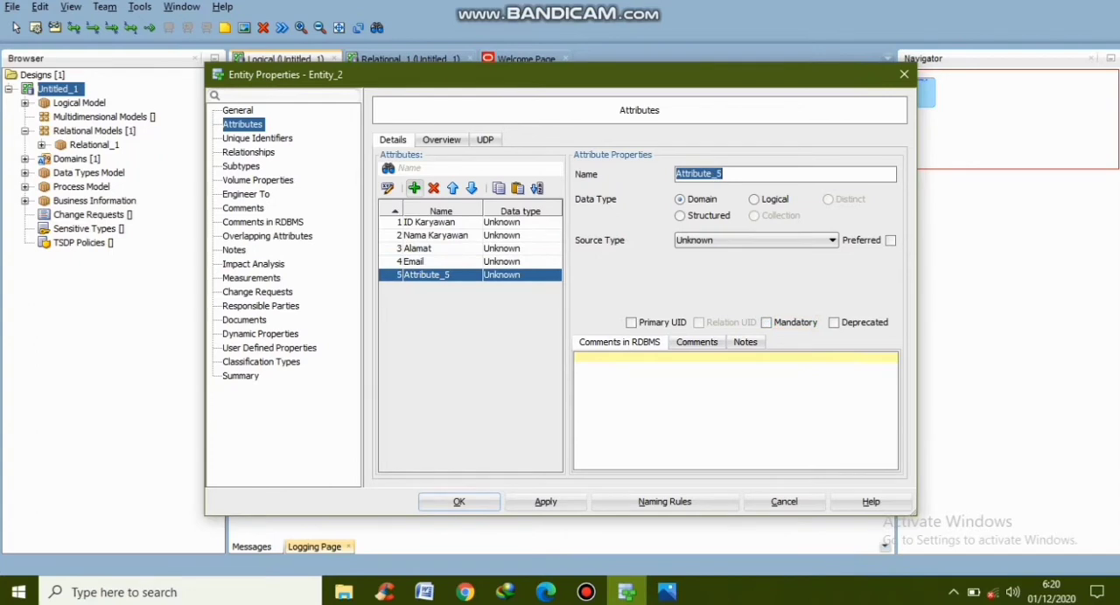
text(Tgl masuk)
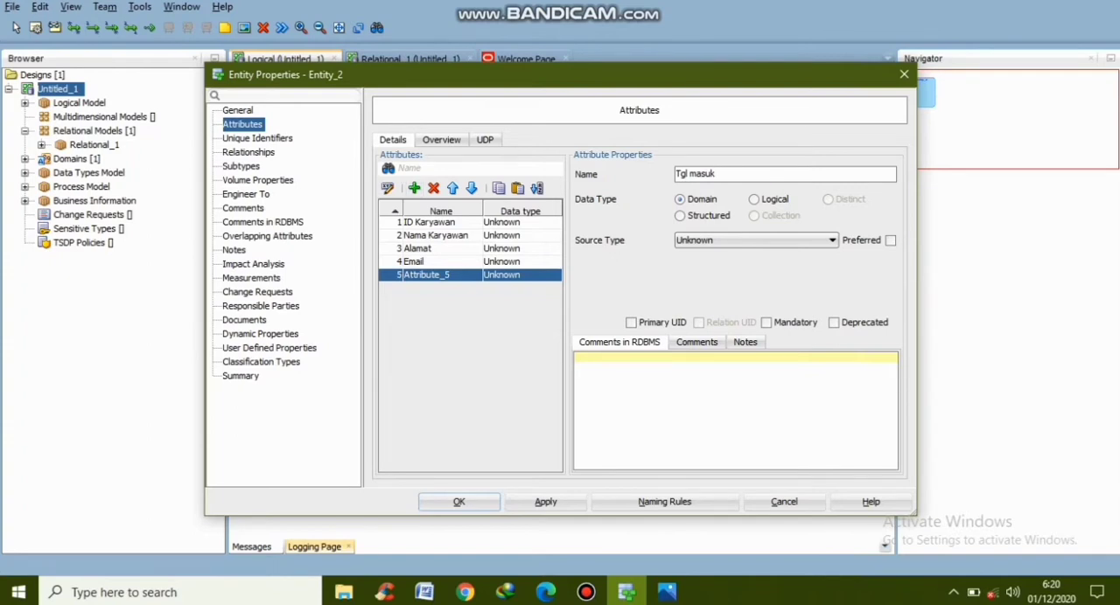
click(767, 323)
Complete KARYAWAN with an optional attribute "Komisi" and enlarge its box in width and height to fit the attribute names
click(413, 188)
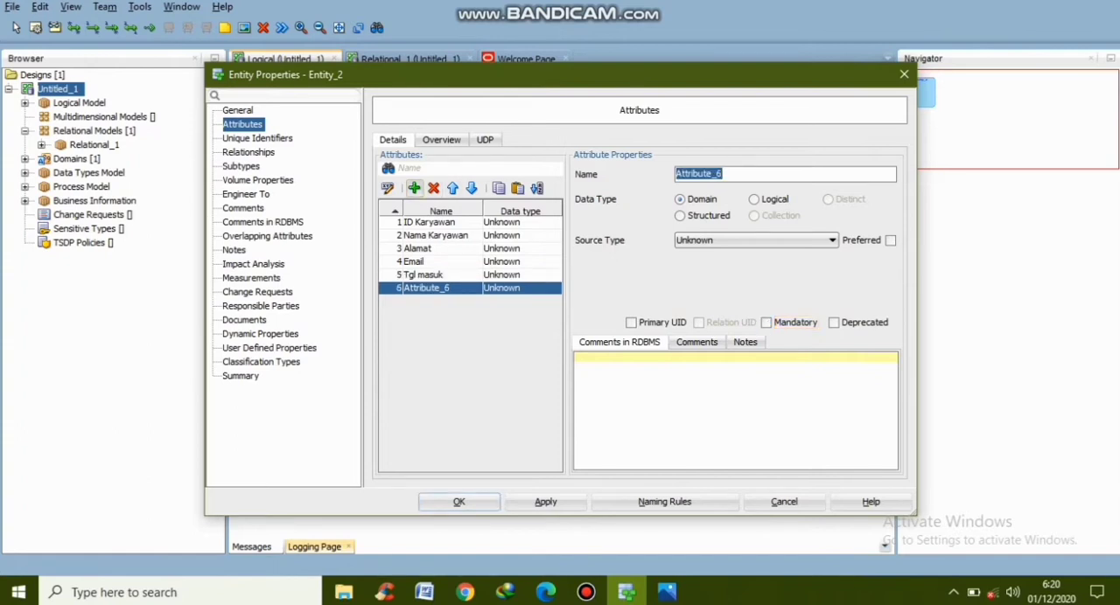
text(Komisi)
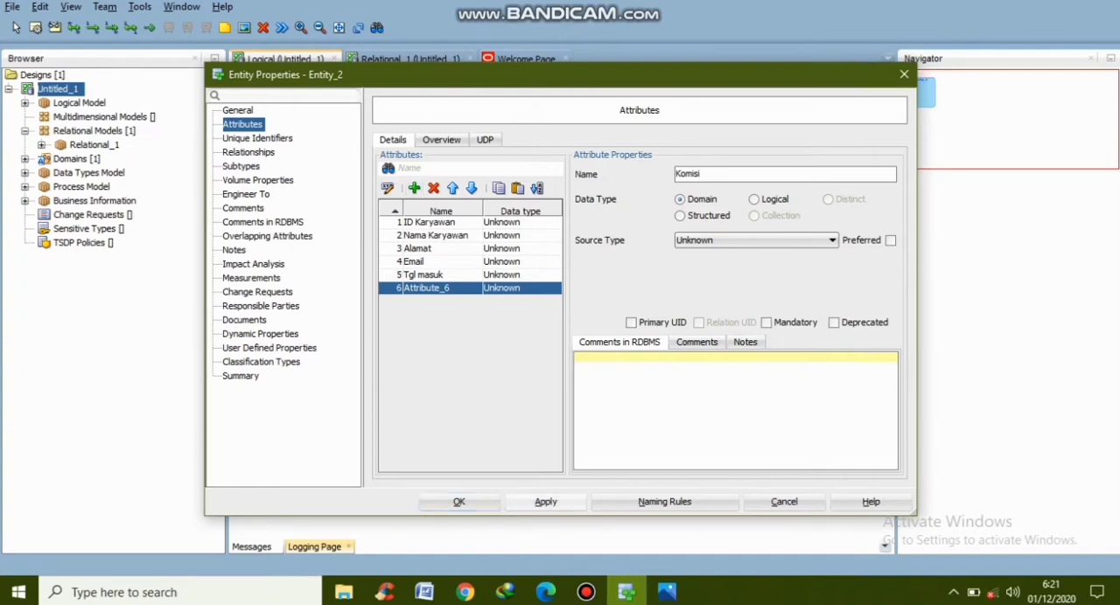
key(Return)
key(Return)
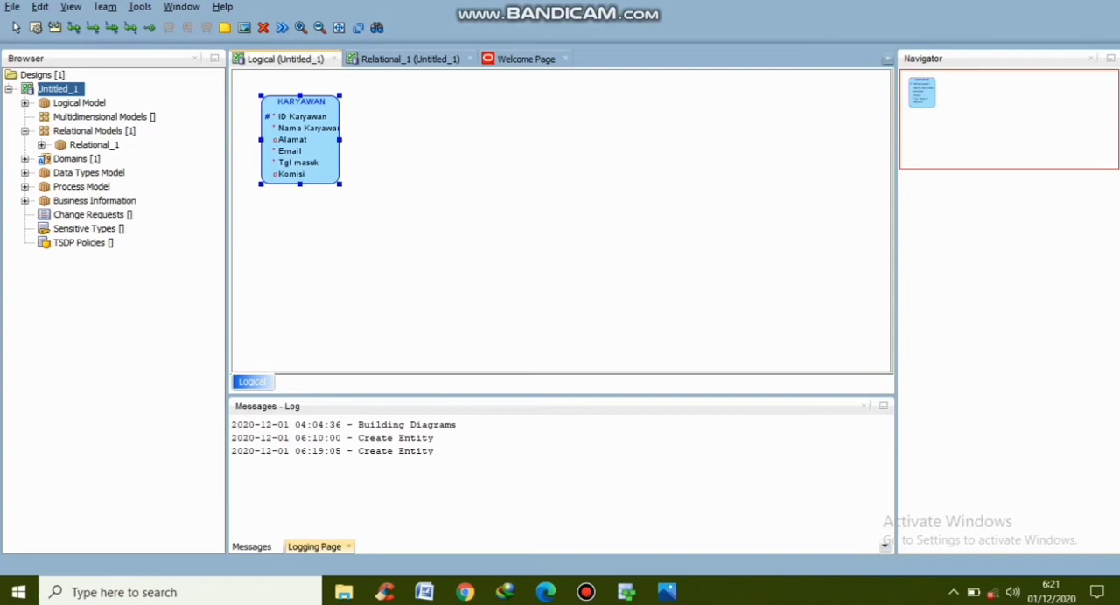
drag(340, 139, 367, 139)
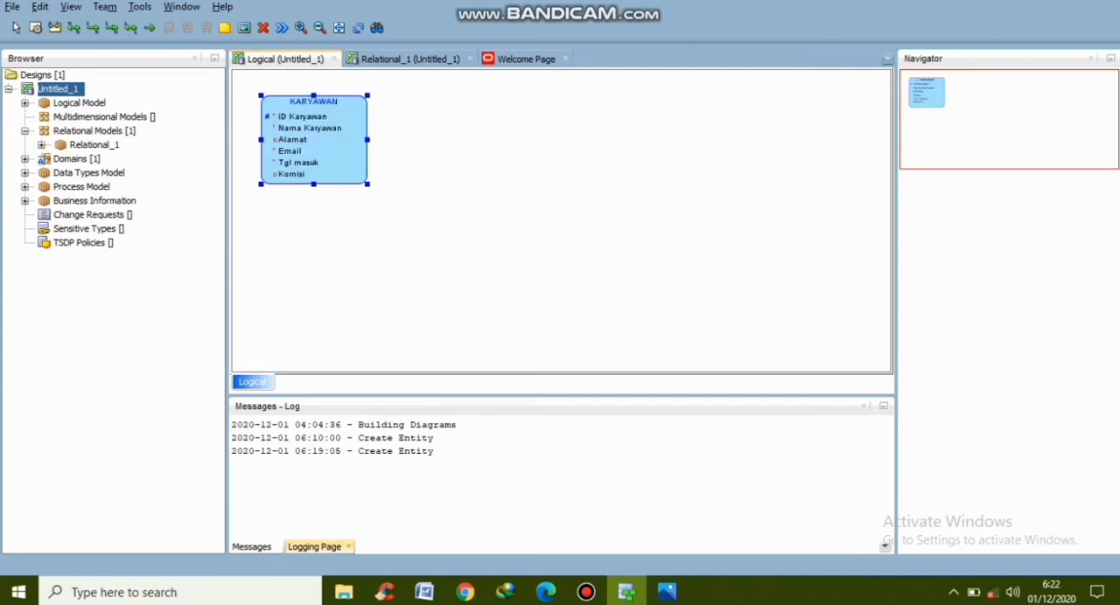
drag(313, 184, 313, 214)
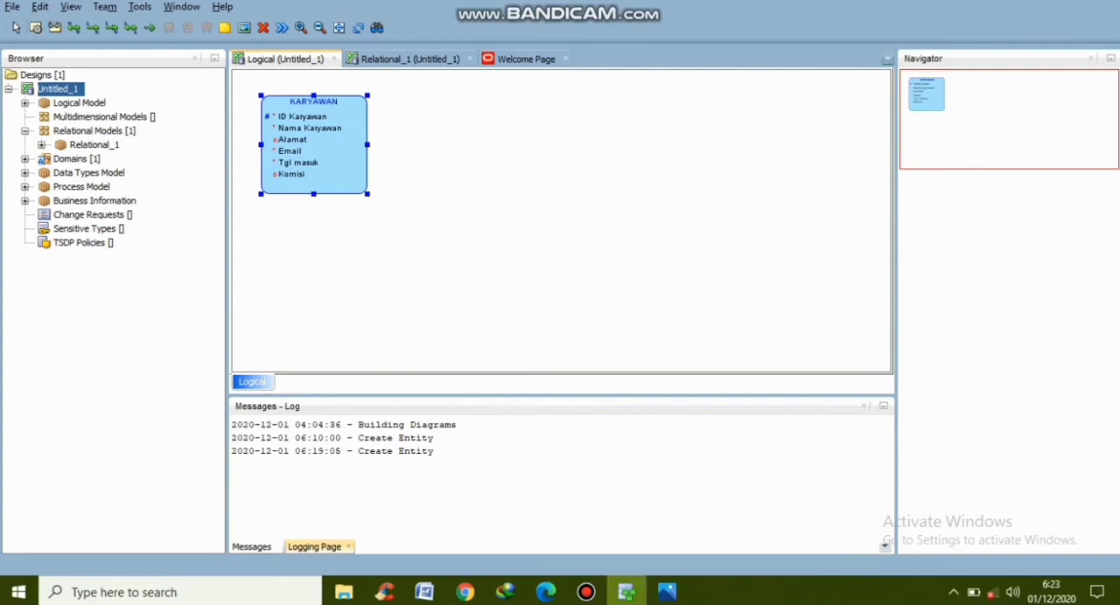
Draw a second entity to the right of KARYAWAN in the logical diagram and name it DEPARTEMEN
drag(499, 105, 612, 197)
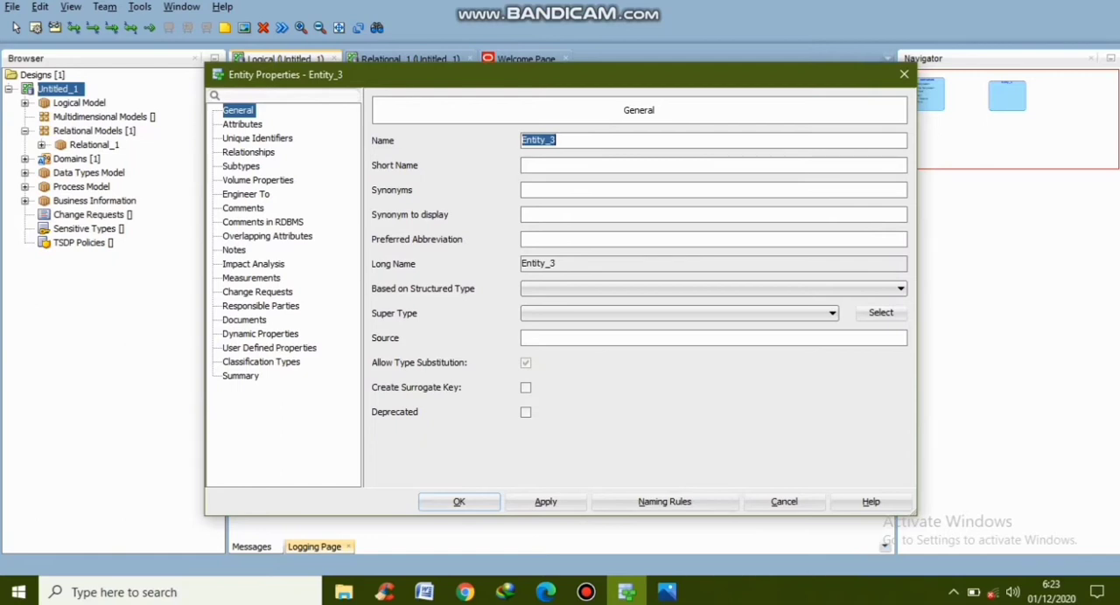
text(DEPARTEMEN)
Add an attribute named "ID departemen" to the DEPARTEMEN entity and make it the primary UID
click(243, 124)
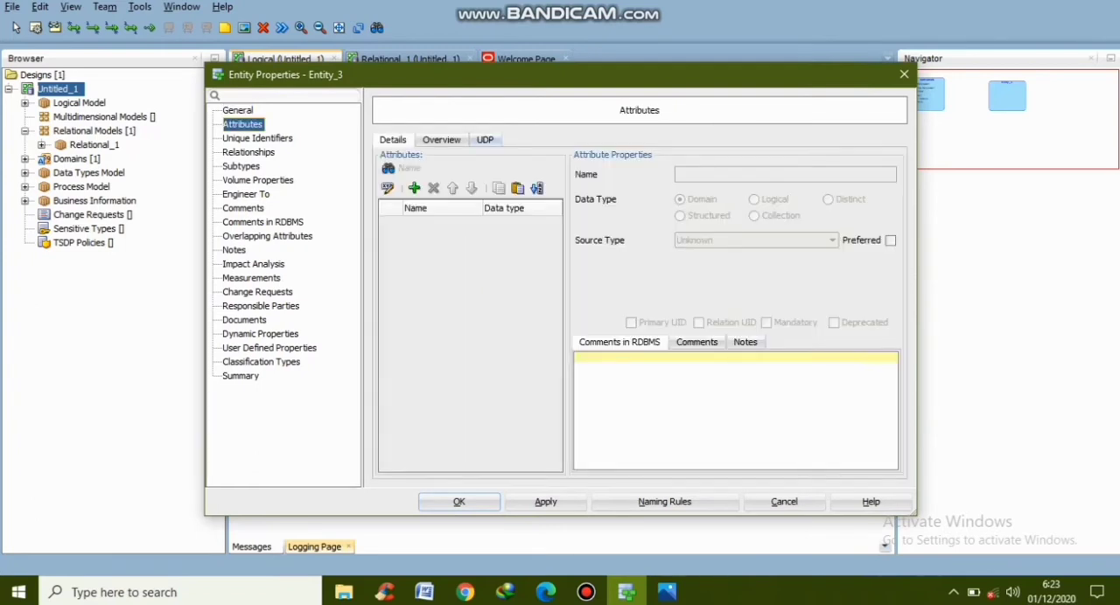
click(414, 188)
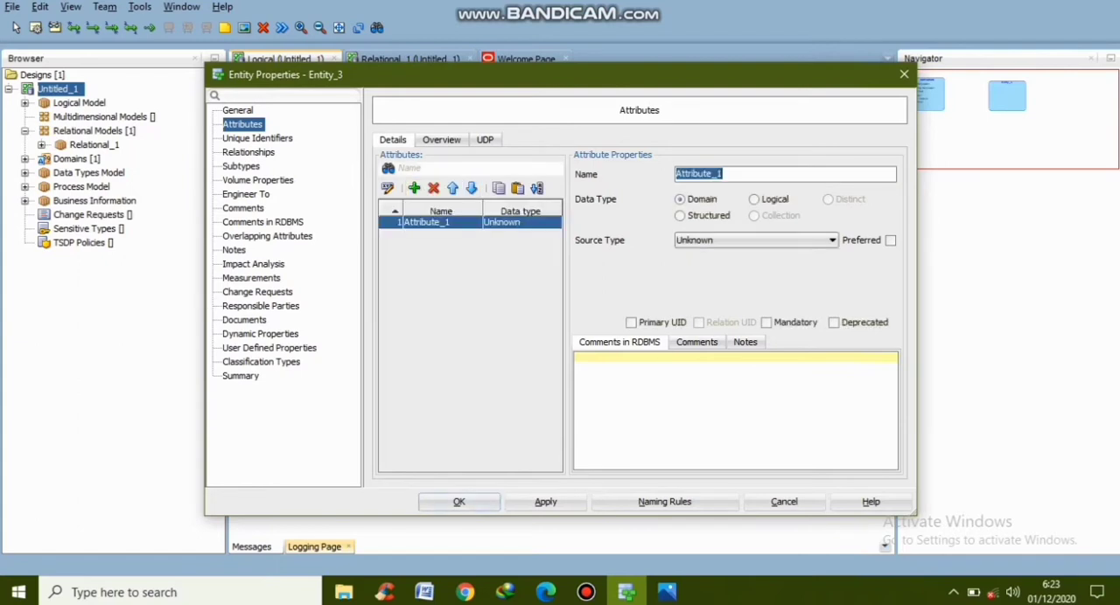
text(ID departemen)
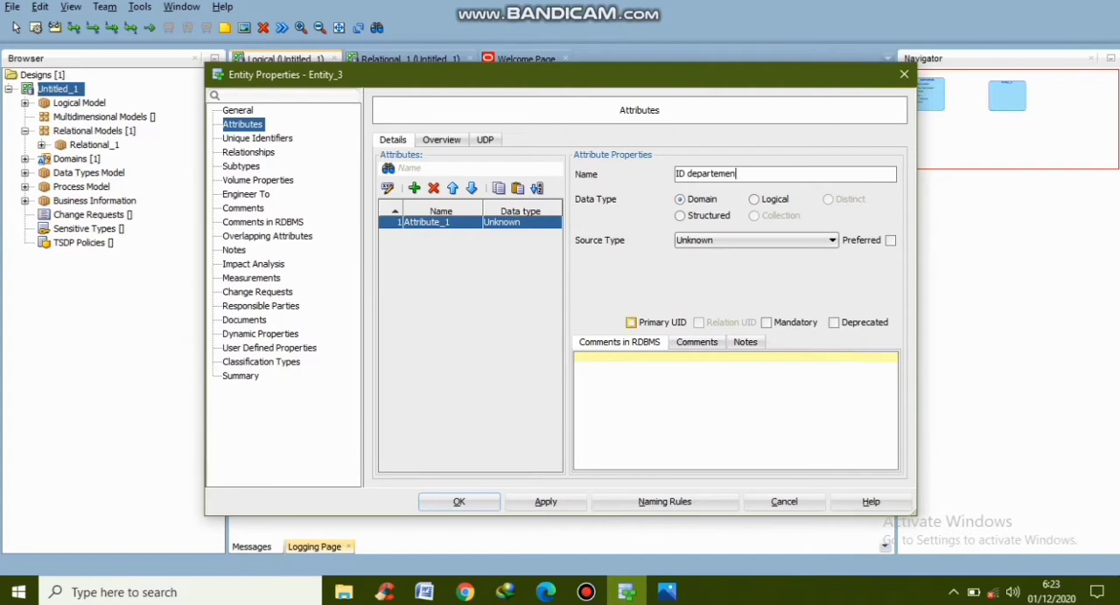
click(630, 322)
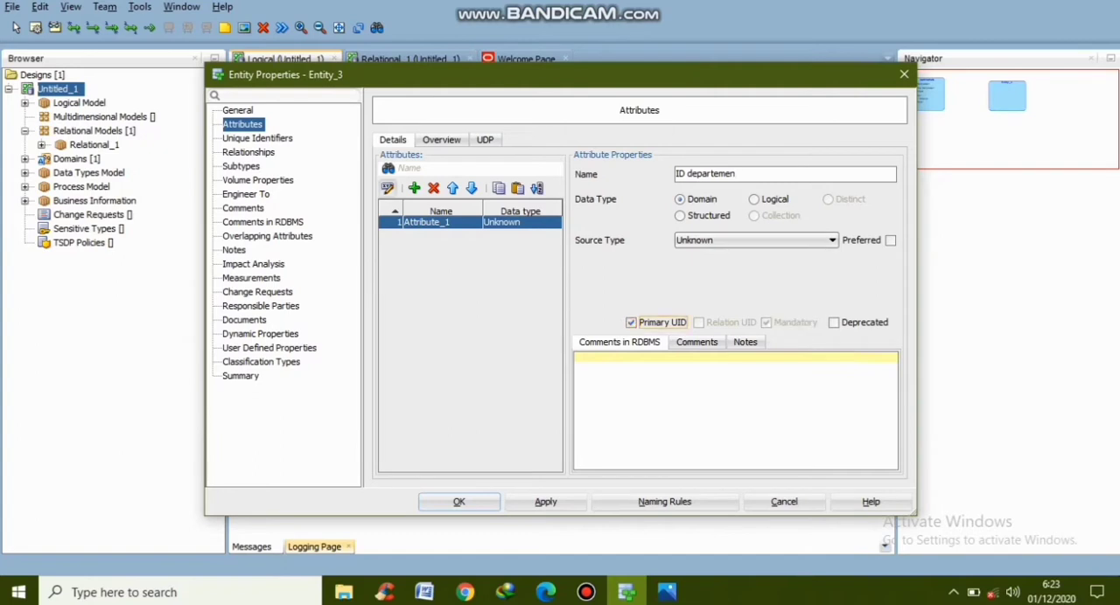
Add a mandatory attribute named "Nama departemen" to the DEPARTEMEN entity and save the entity's properties
click(414, 188)
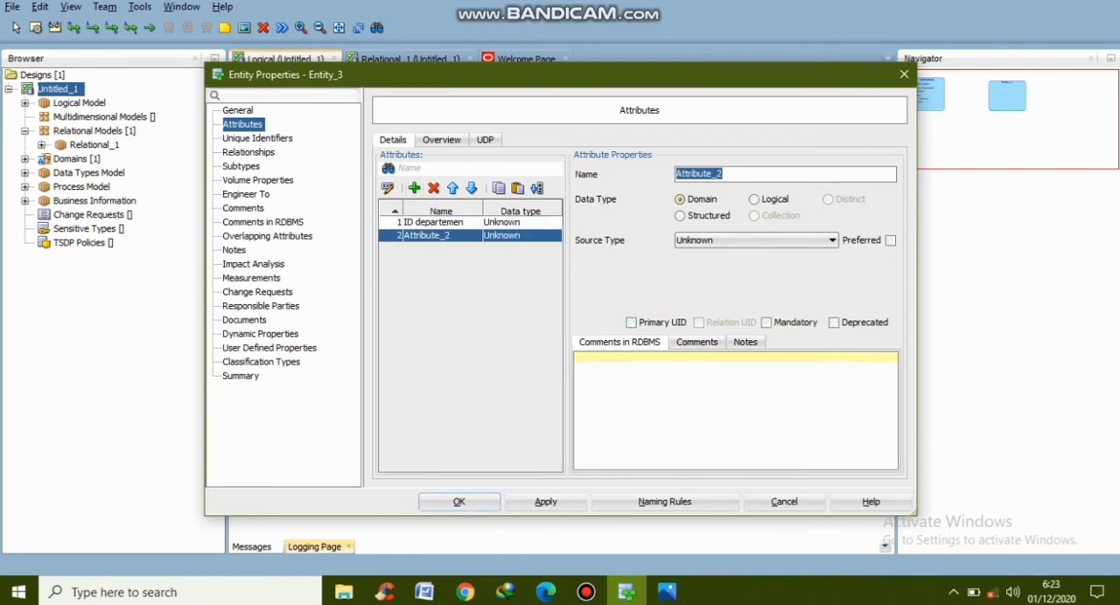
text(Nama departe)
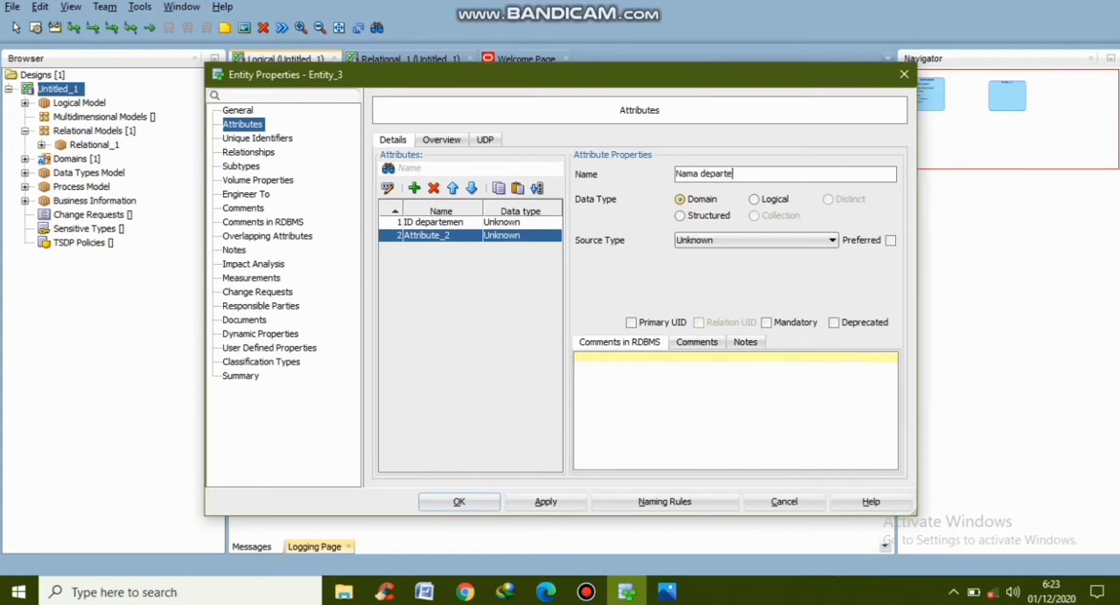
text(men)
click(766, 322)
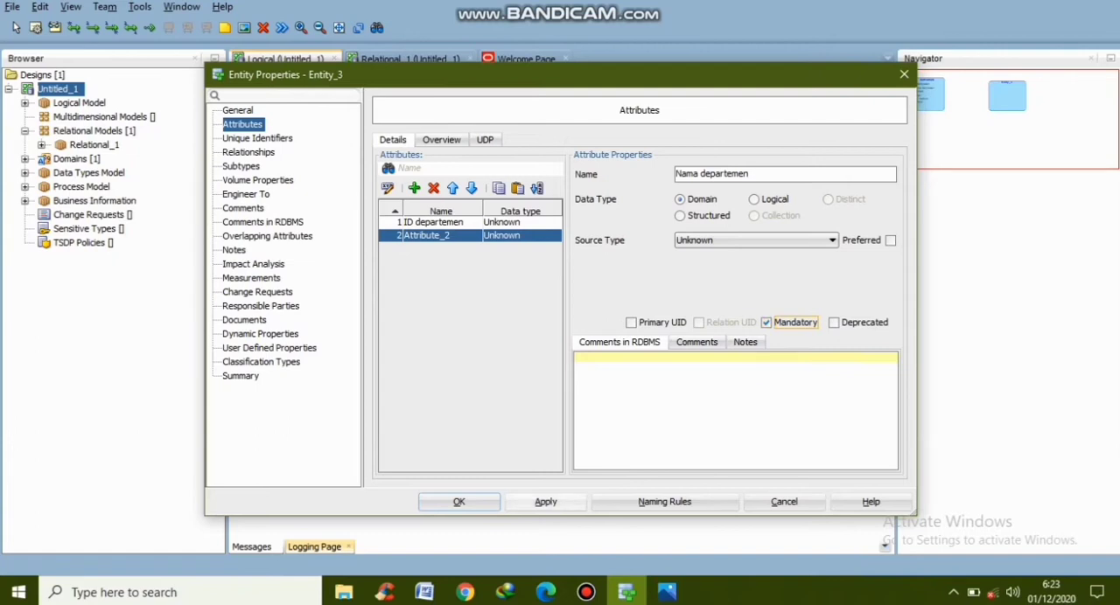
click(546, 502)
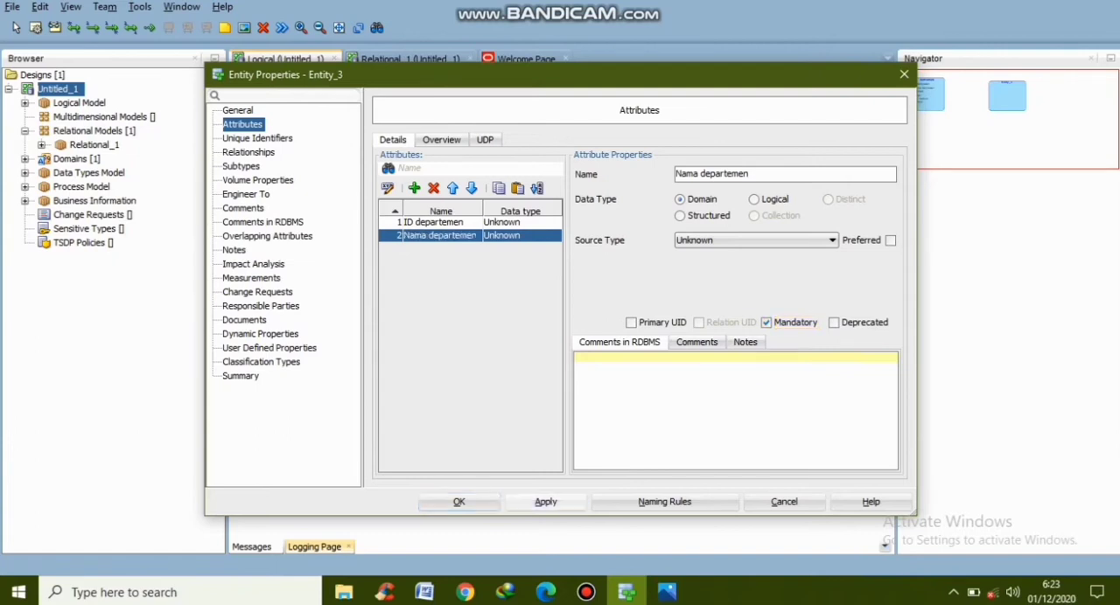
click(459, 502)
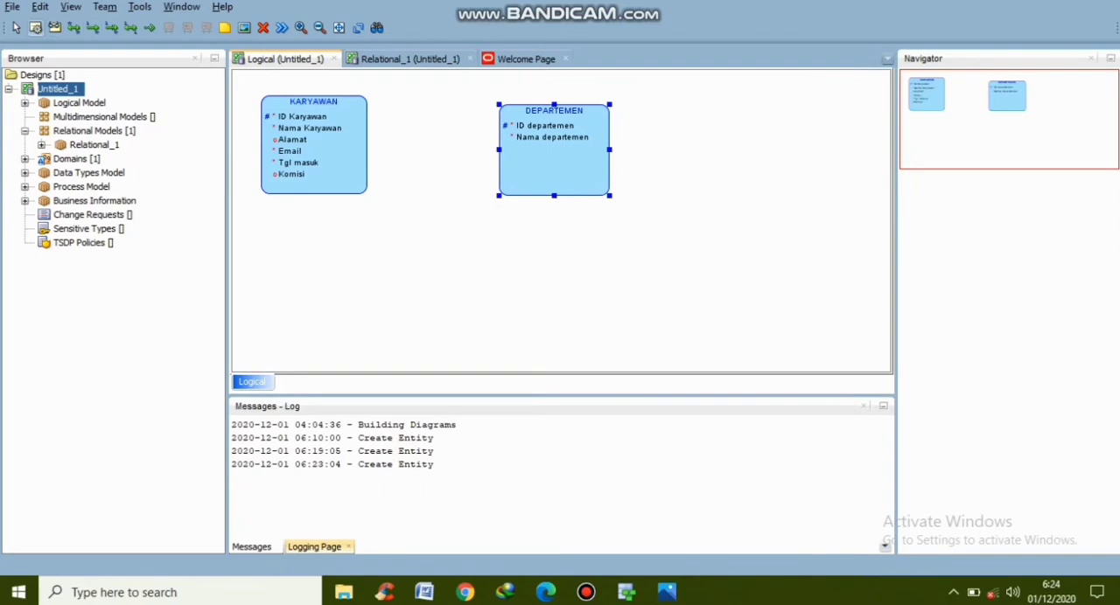
Draw a third entity below KARYAWAN in the logical diagram and name it PEKERJAAN
drag(265, 230, 357, 337)
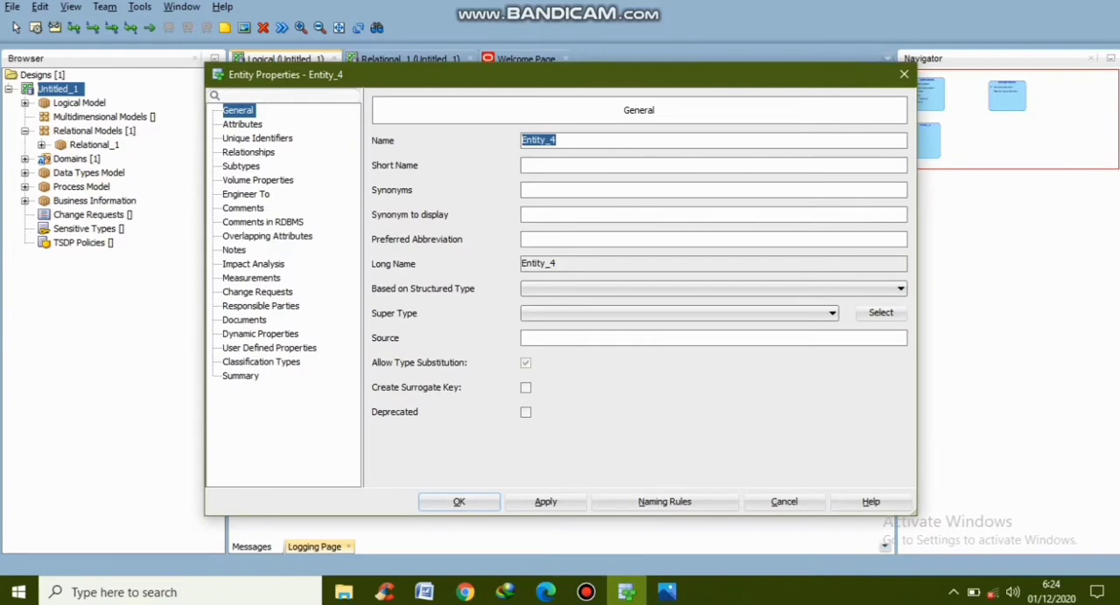
text(PEKERJAAN)
Add an attribute named "ID pekerjaan" to the PEKERJAAN entity and make it the primary UID
click(243, 124)
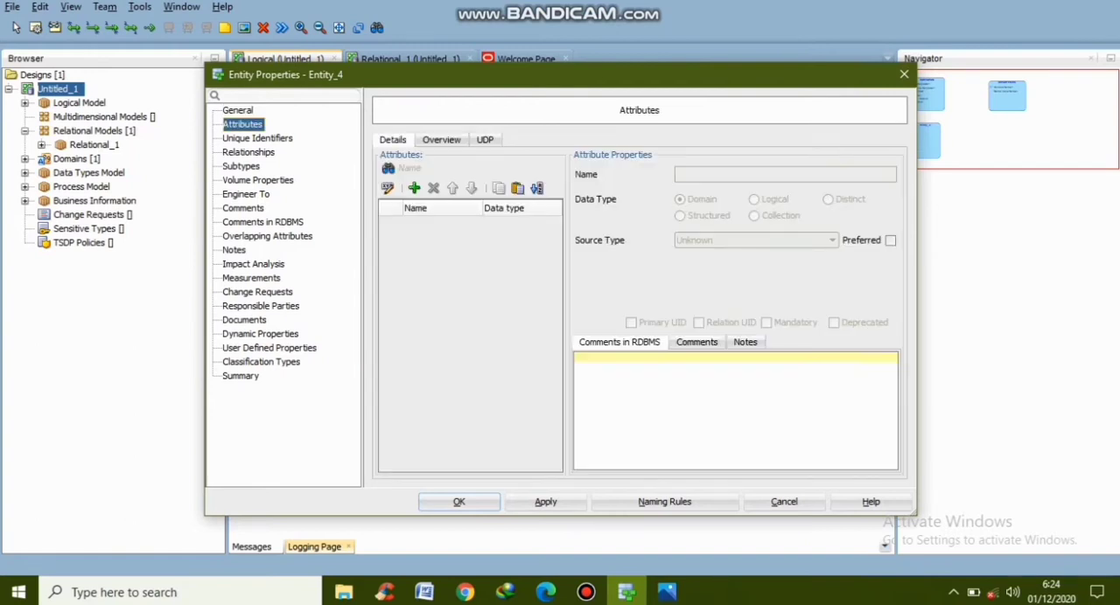
click(414, 188)
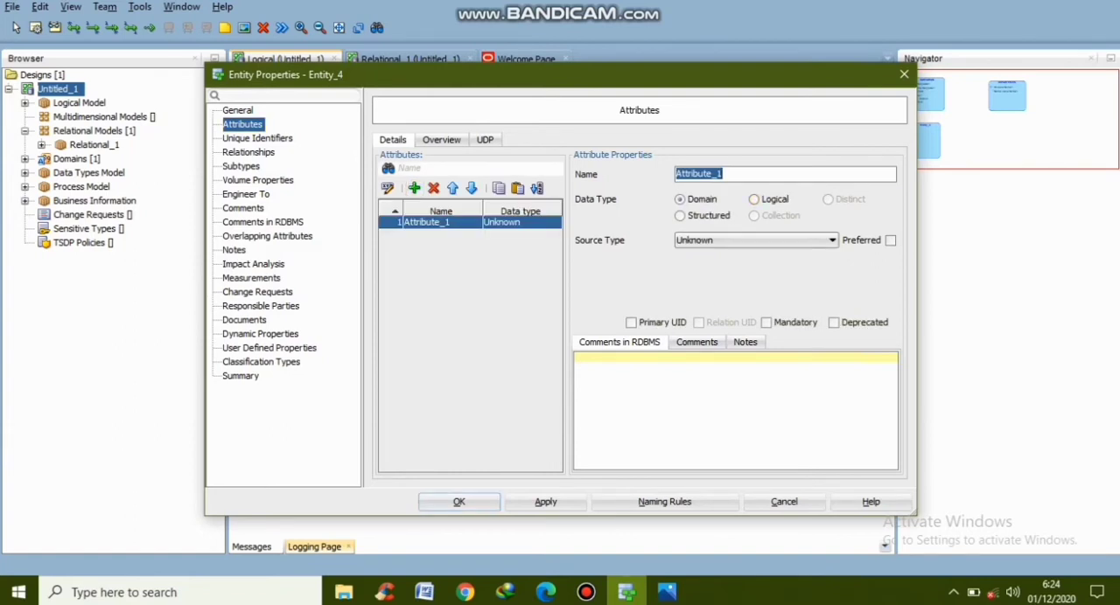
text(ID pekerjaan)
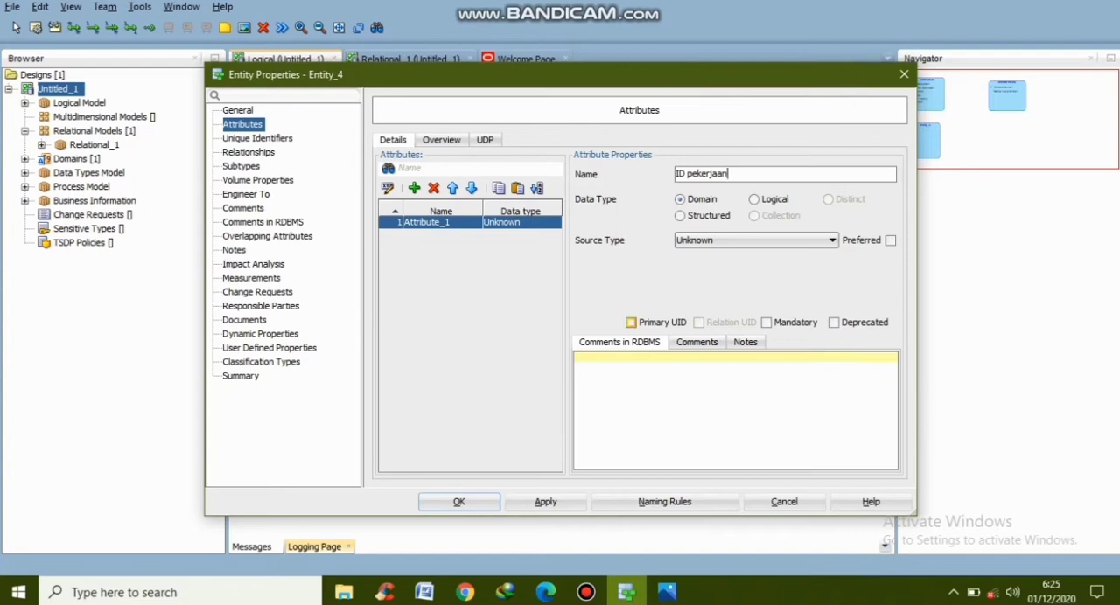
click(631, 322)
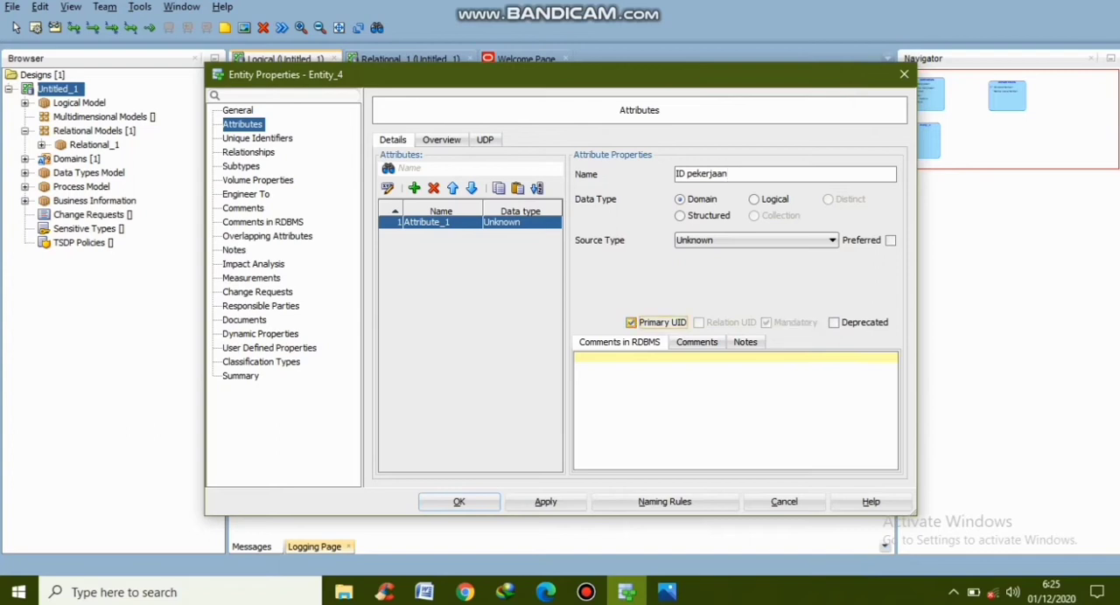
Add a mandatory attribute named "Nama pekerjaan" to the PEKERJAAN entity and save the entity's properties
click(414, 188)
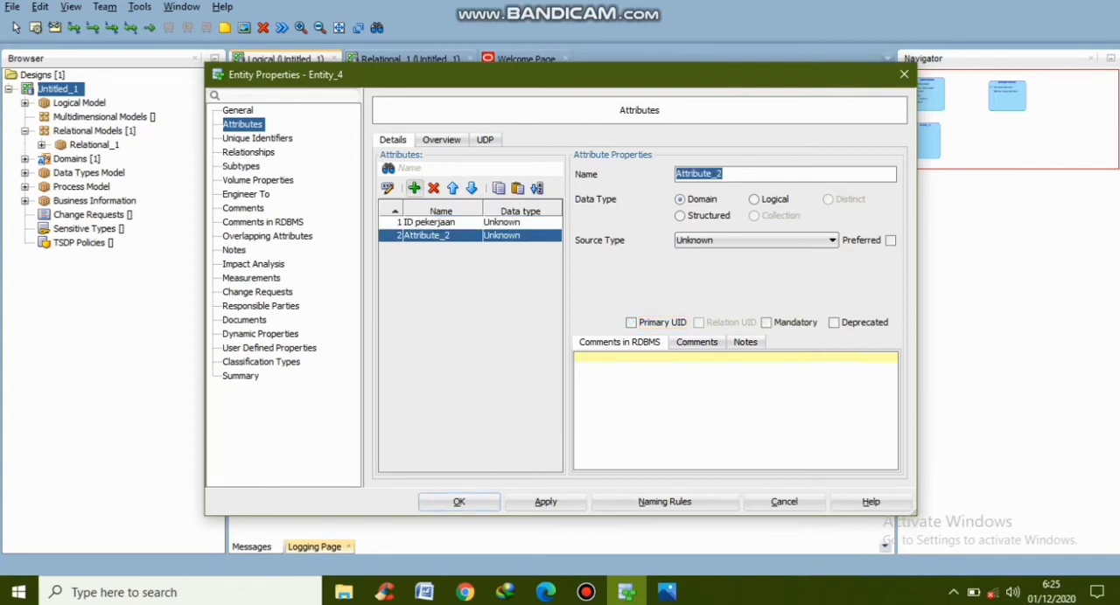
text(Nama pekerjaan)
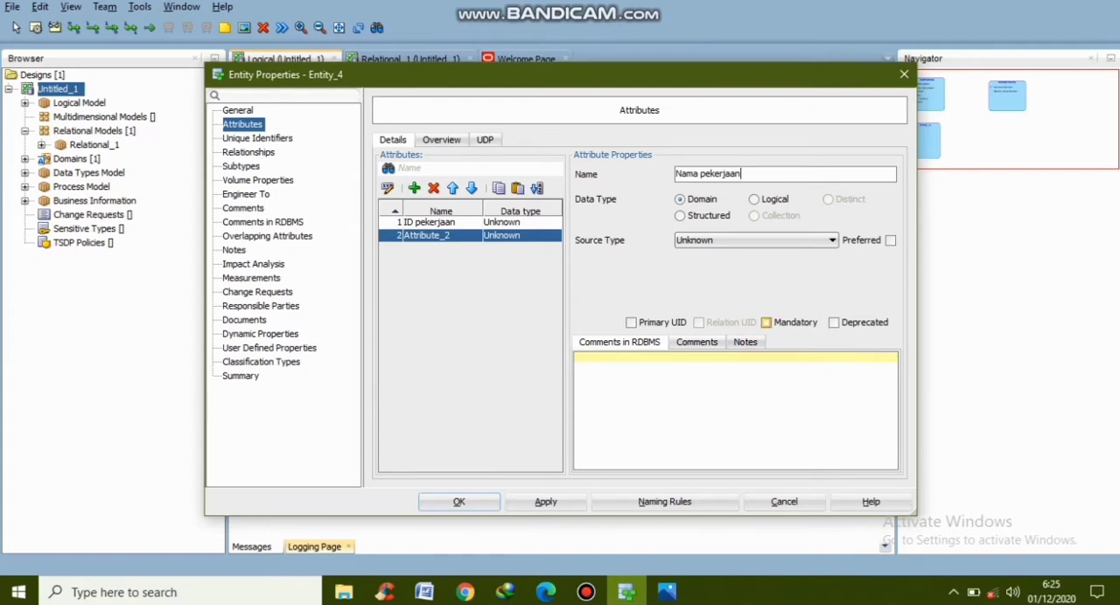
click(767, 322)
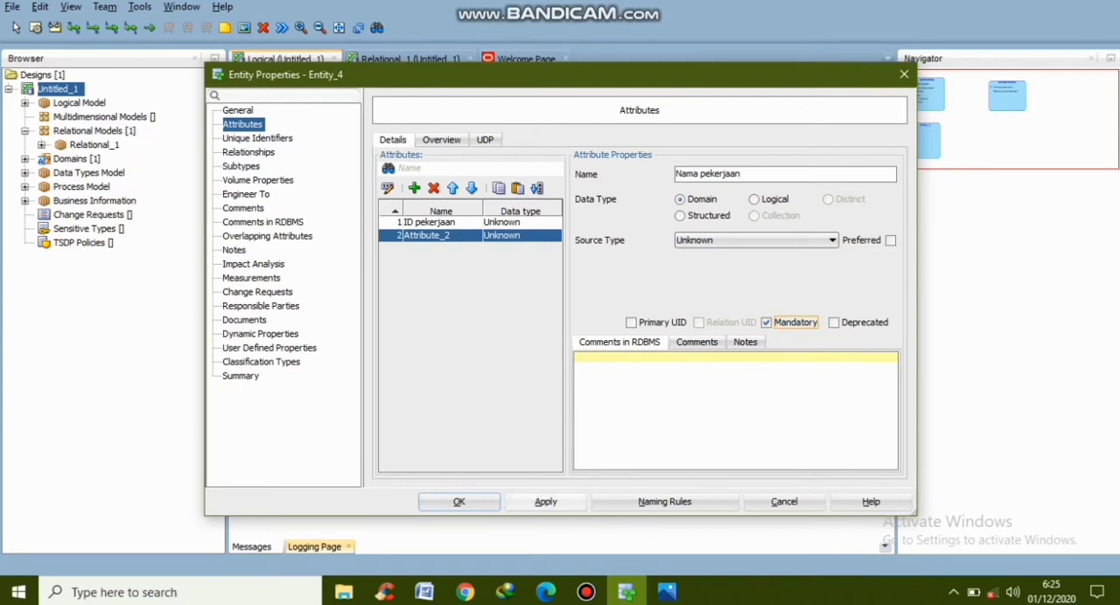
click(545, 501)
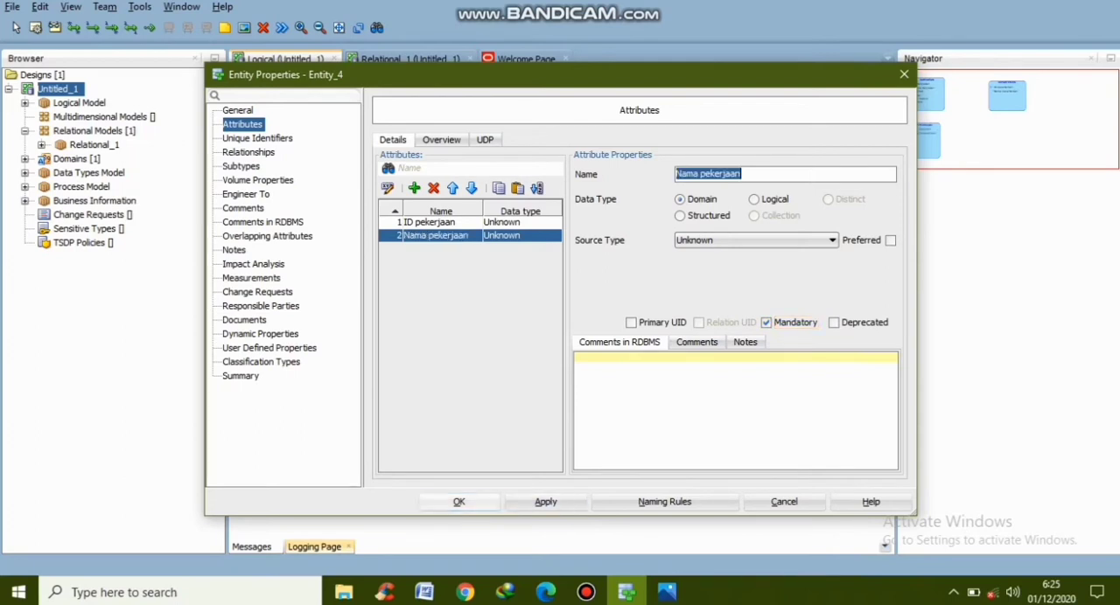
click(459, 502)
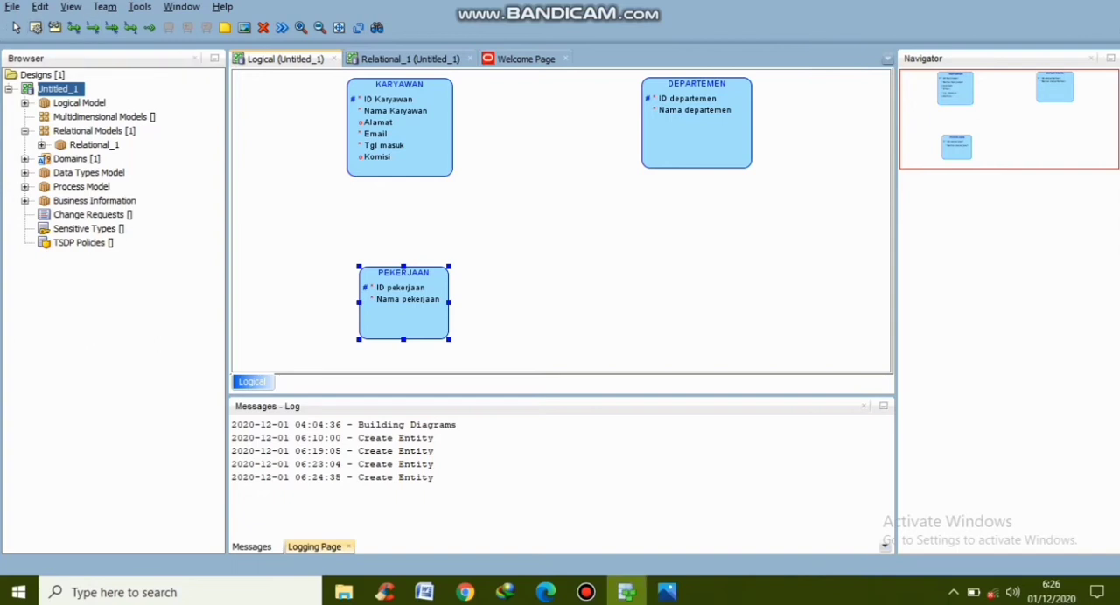
Draw a fourth entity below DEPARTEMEN in the logical diagram and name it KOTA
drag(638, 256, 739, 337)
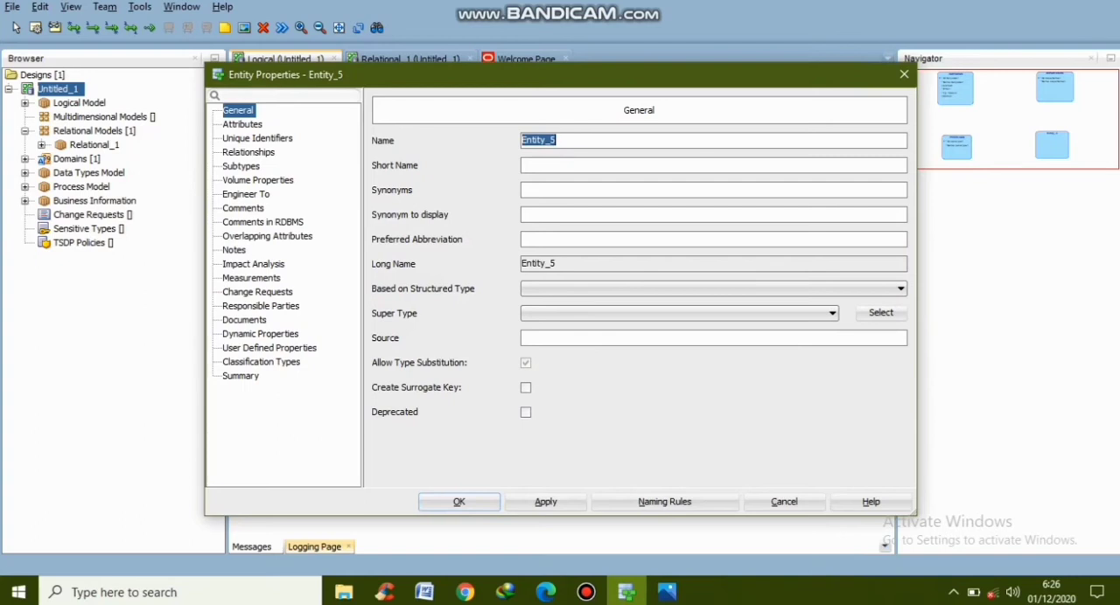
text(KOTA)
Add an attribute named "ID kota" to the KOTA entity and make it the primary UID
click(243, 124)
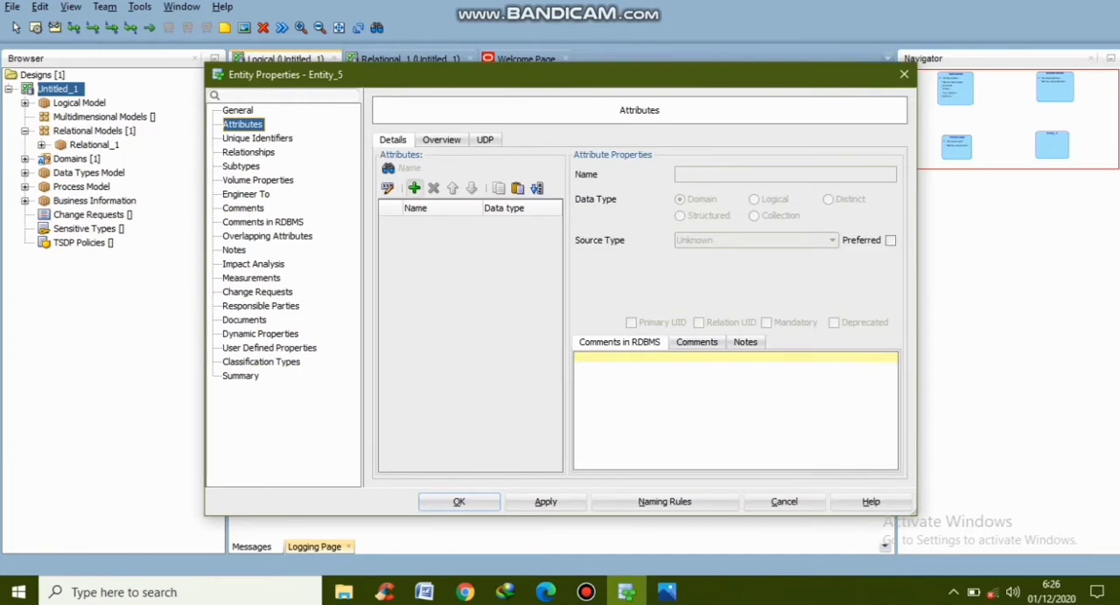
click(414, 188)
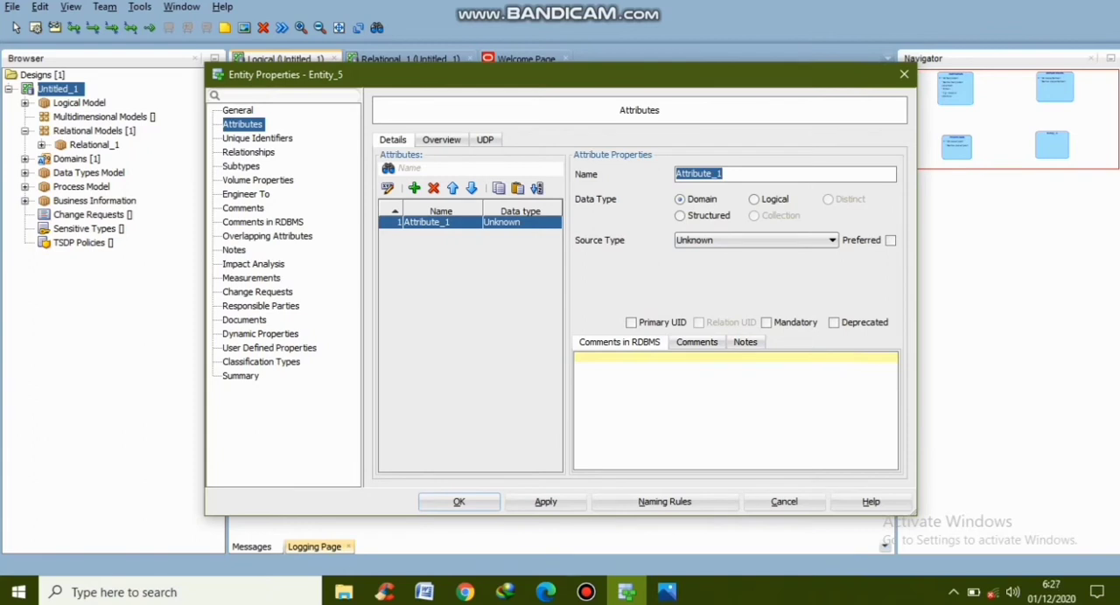
text(ID kota)
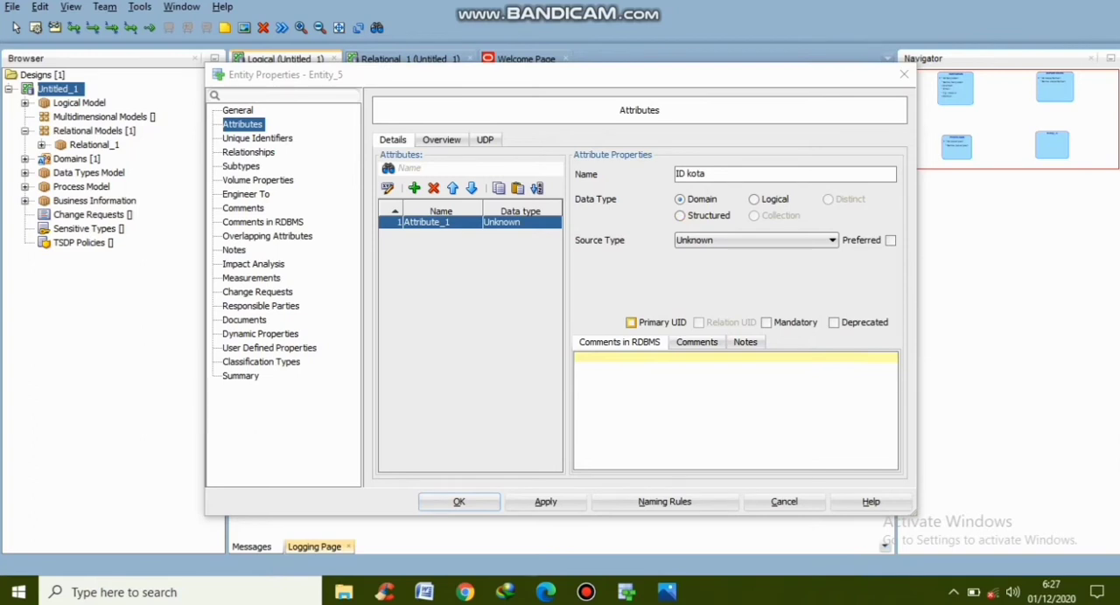
click(631, 322)
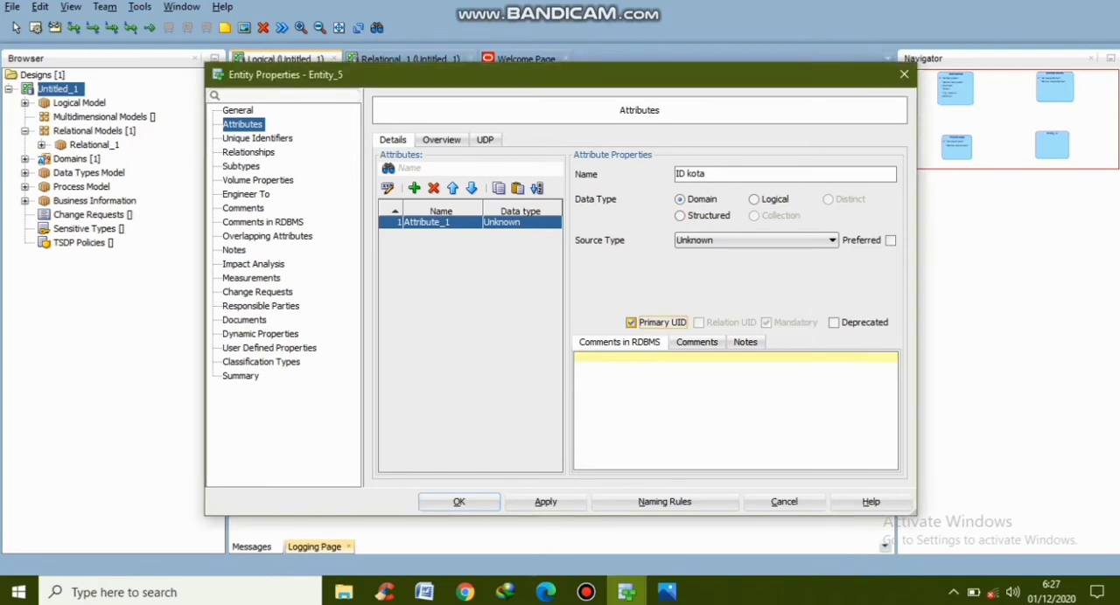
Add a mandatory attribute named "Nama kota" to the KOTA entity and save the entity's properties
click(414, 188)
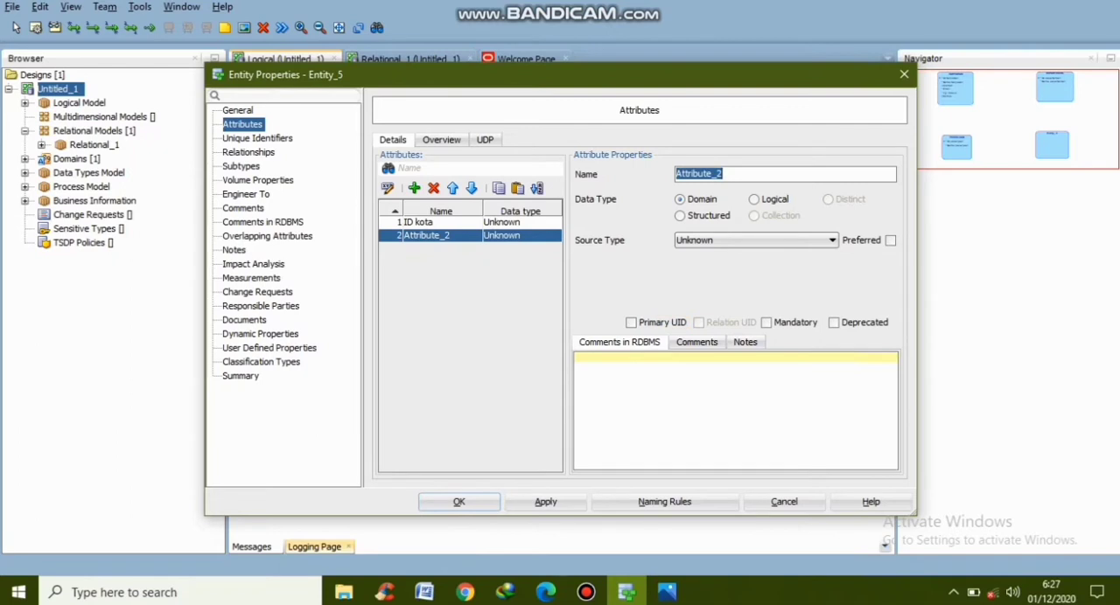
click(725, 174)
key(ctrl+a)
text(Nama kota)
click(765, 322)
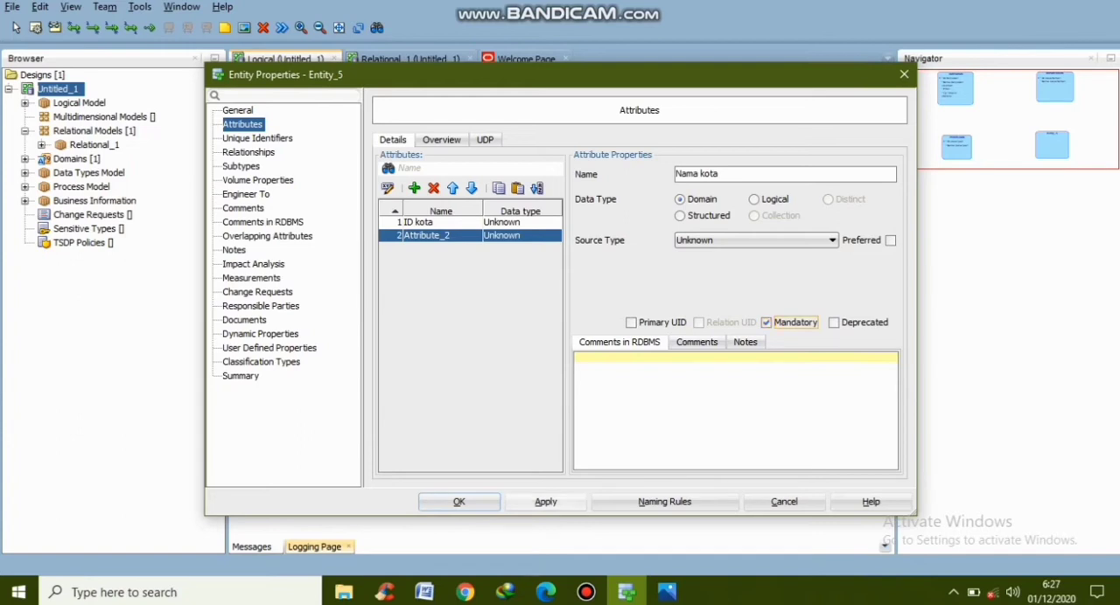
click(545, 502)
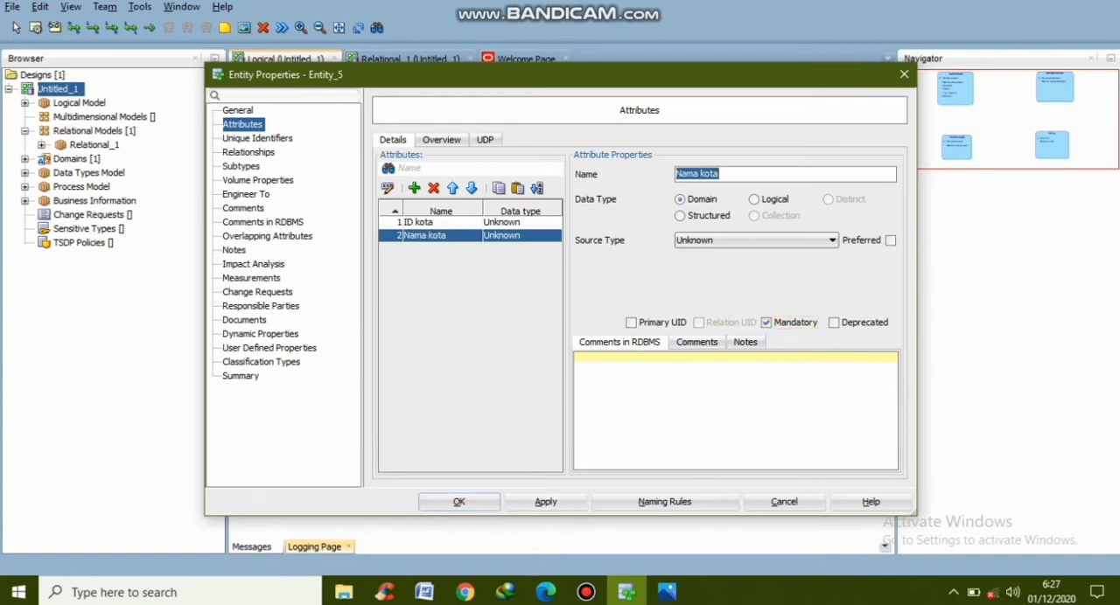
click(459, 502)
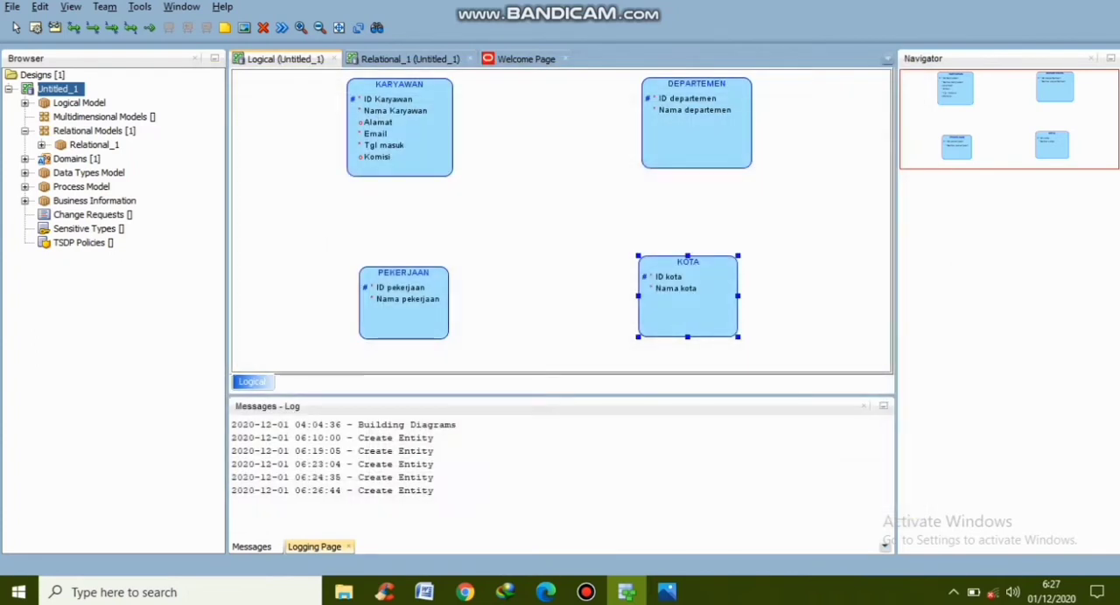
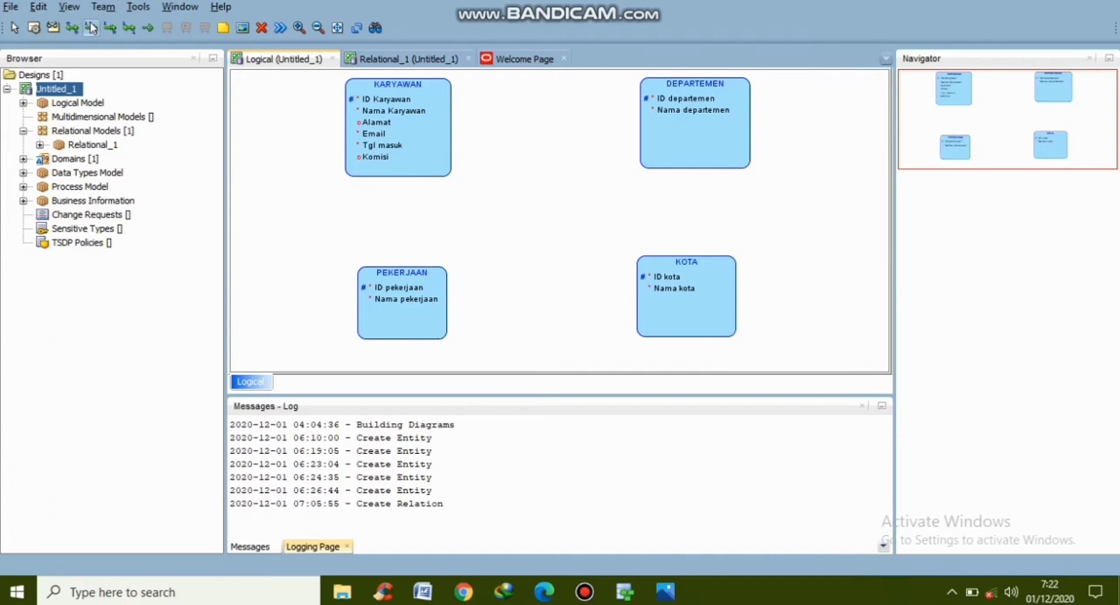
Draw a one-to-many relation from the DEPARTEMEN entity to the KARYAWAN entity
click(91, 28)
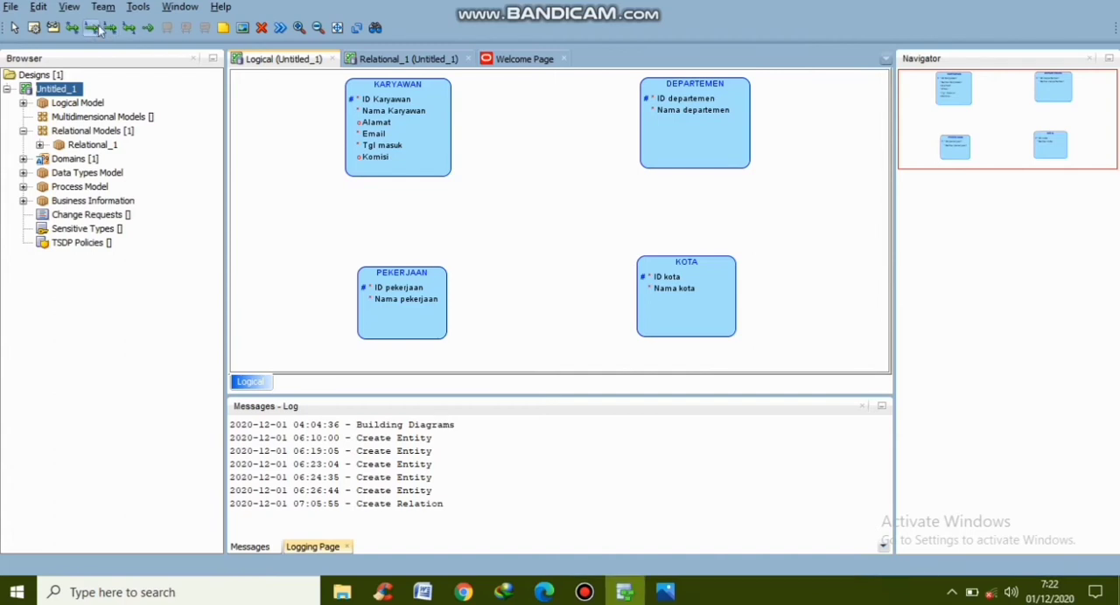
click(671, 134)
click(433, 133)
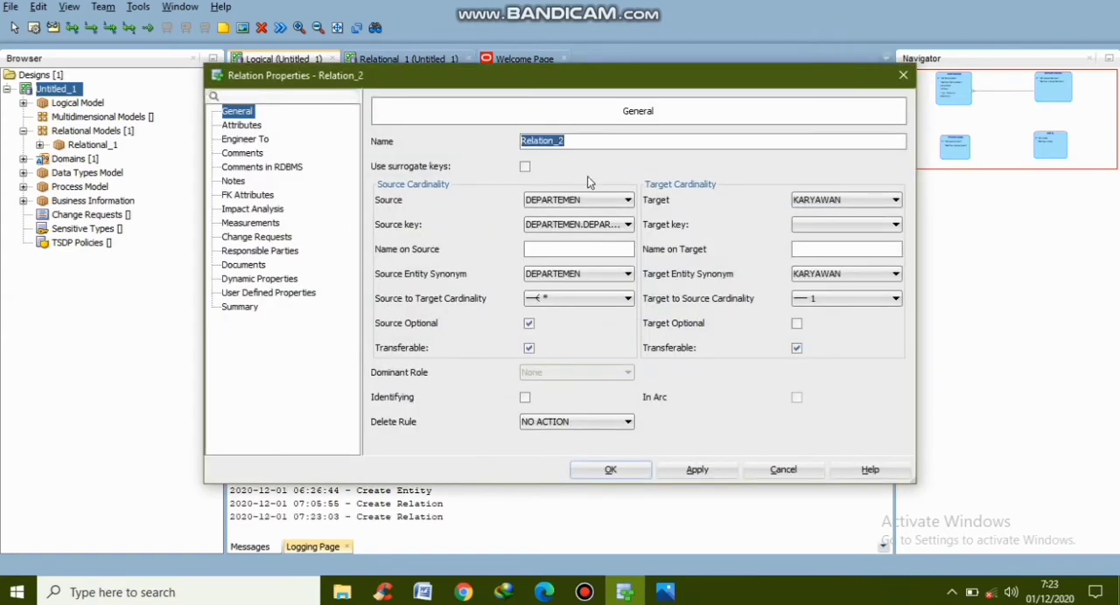
click(1016, 1)
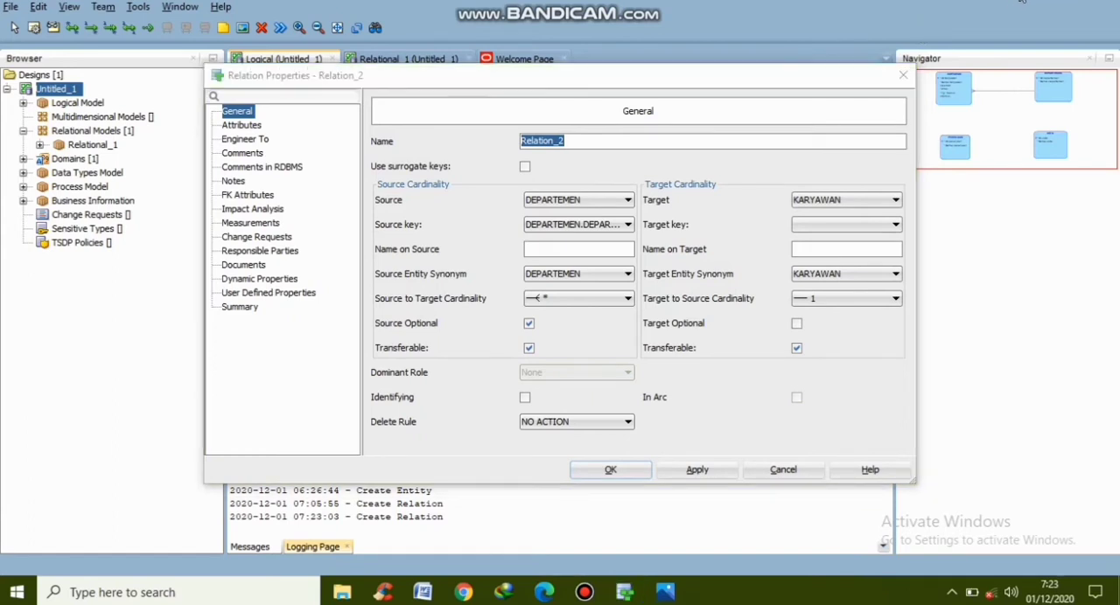
Name the DEPARTEMEN–KARYAWAN relation "bekerja pada" on the target and "mempunyai" on the source, and save its properties
click(804, 250)
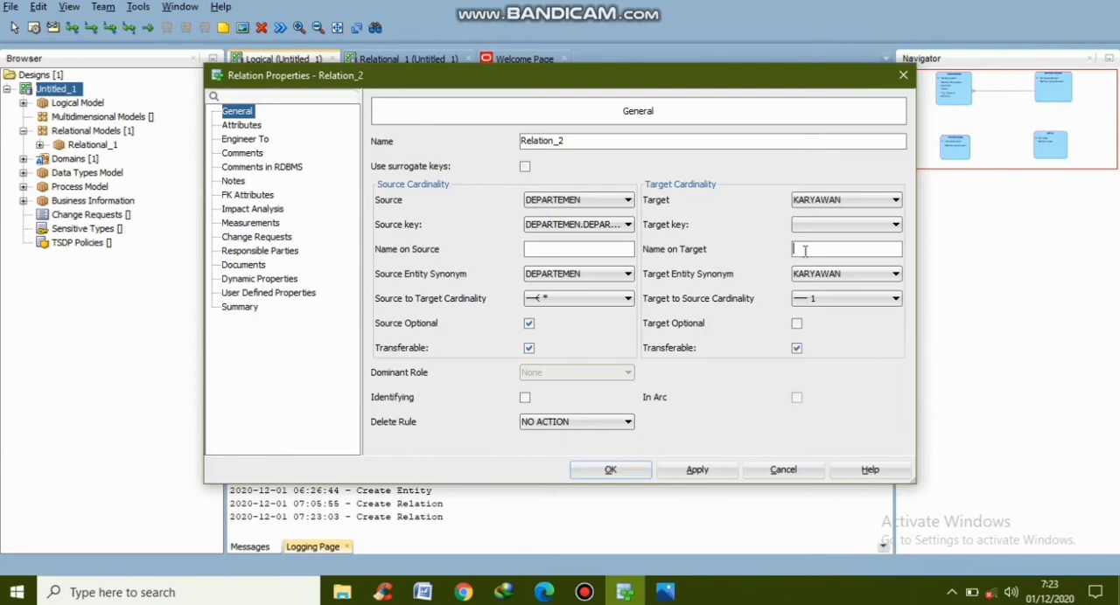
text(bekerja pada)
click(564, 251)
text(mm)
key(BackSpace)
text(empunyai)
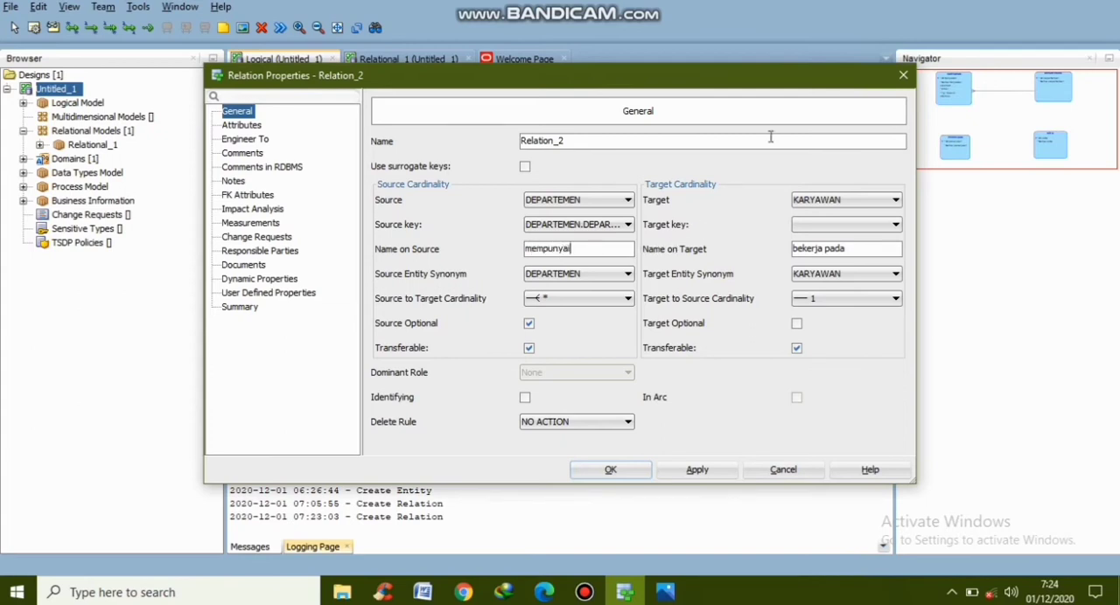
click(1012, 2)
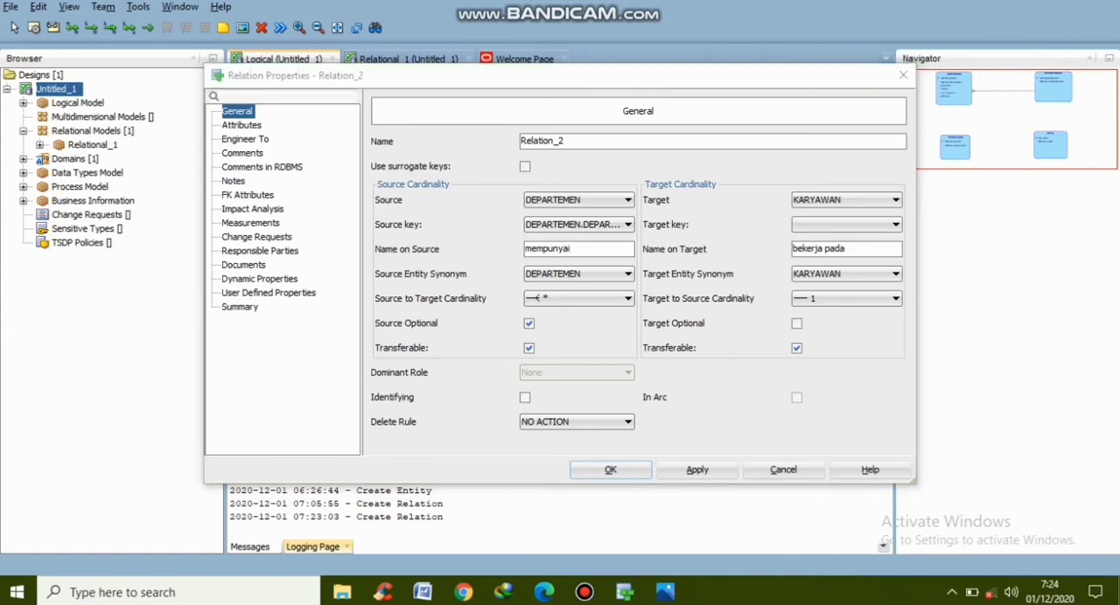
click(691, 470)
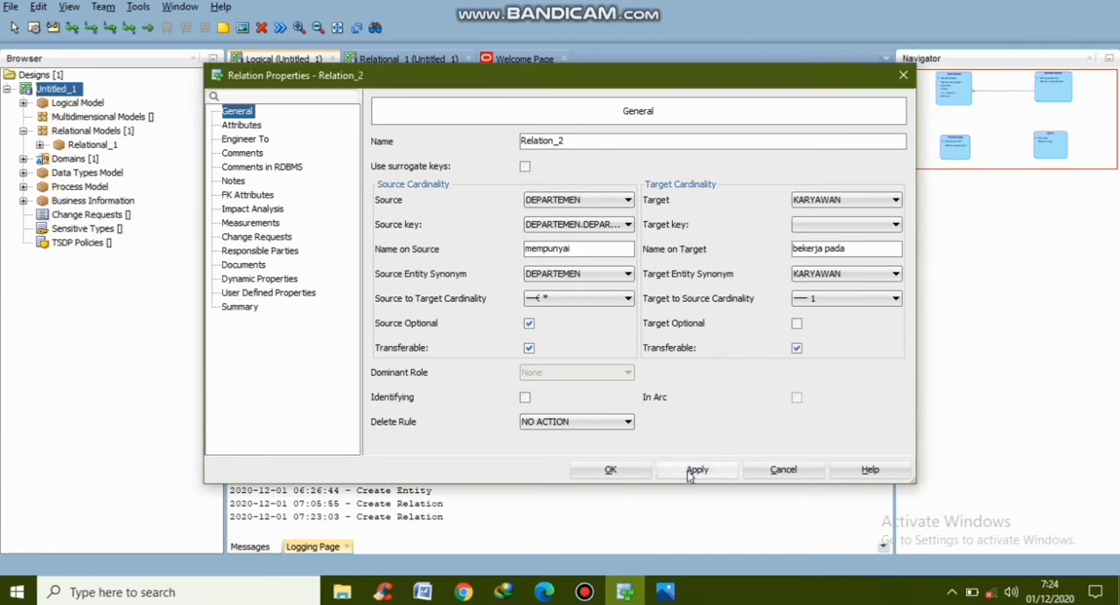
click(611, 471)
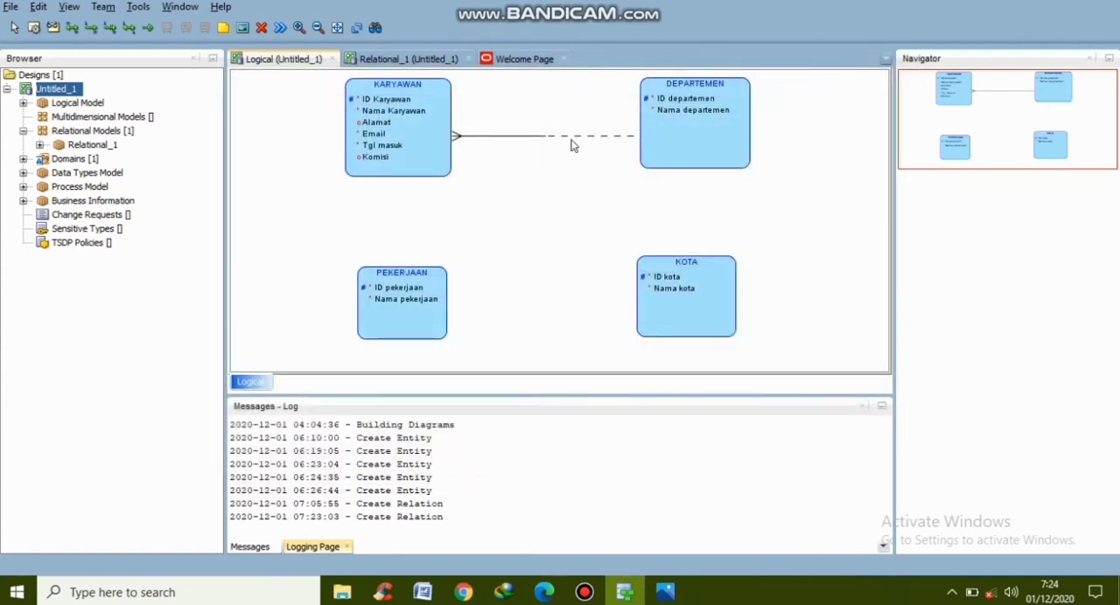
Check the optionality and cardinality rule for KARYAWAN and DEPARTEMEN in the reference image, and return to the data modeler
mouse_move(667, 592)
click(656, 529)
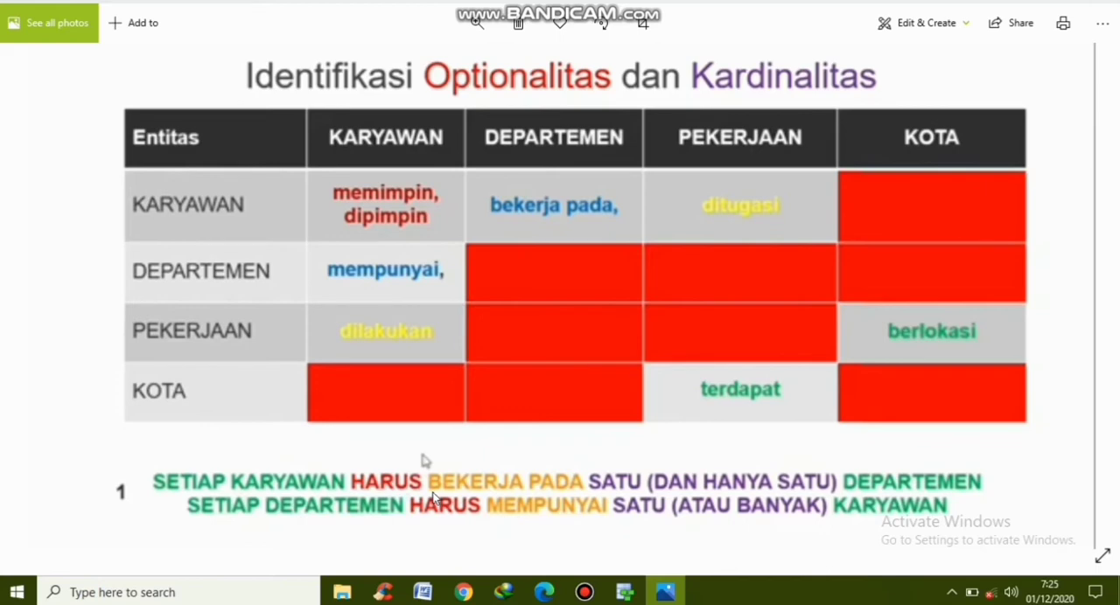
mouse_move(624, 593)
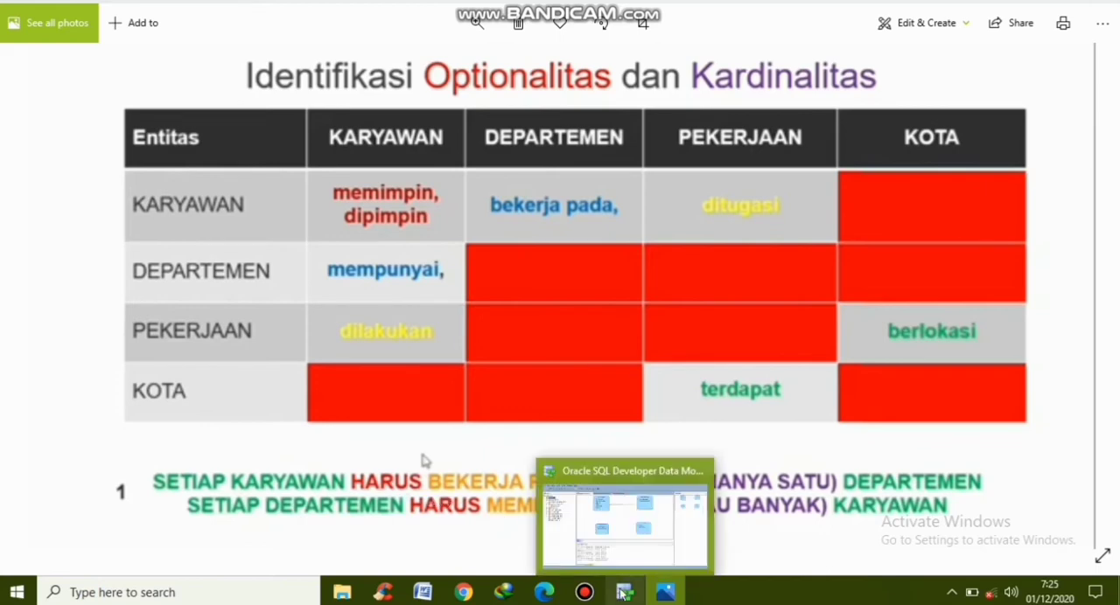
click(609, 538)
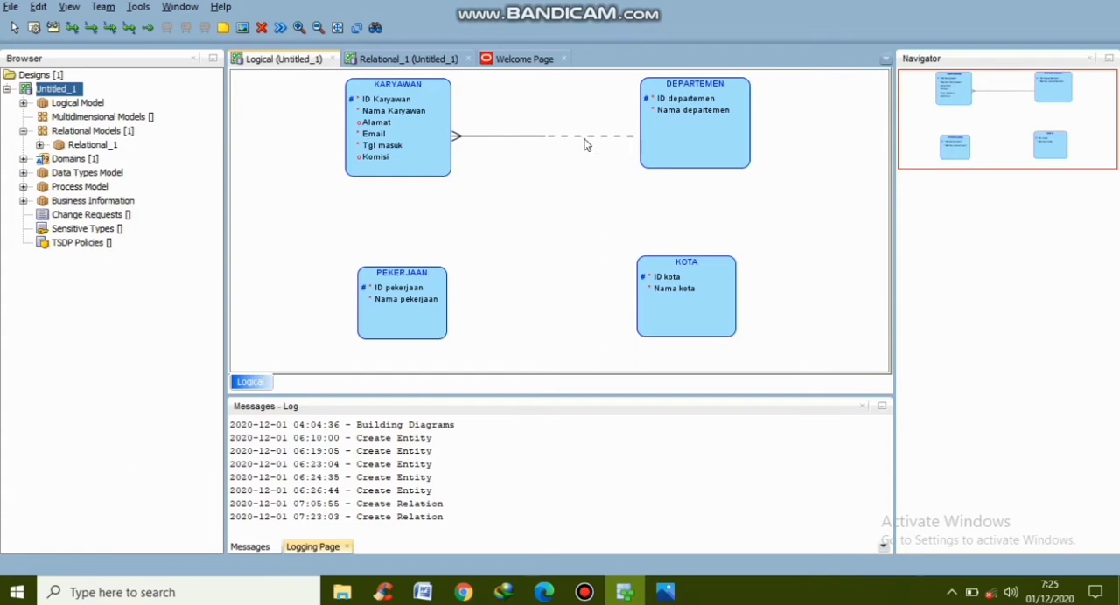
Make the source end of the DEPARTEMEN–KARYAWAN relation mandatory and save its properties
double_click(455, 138)
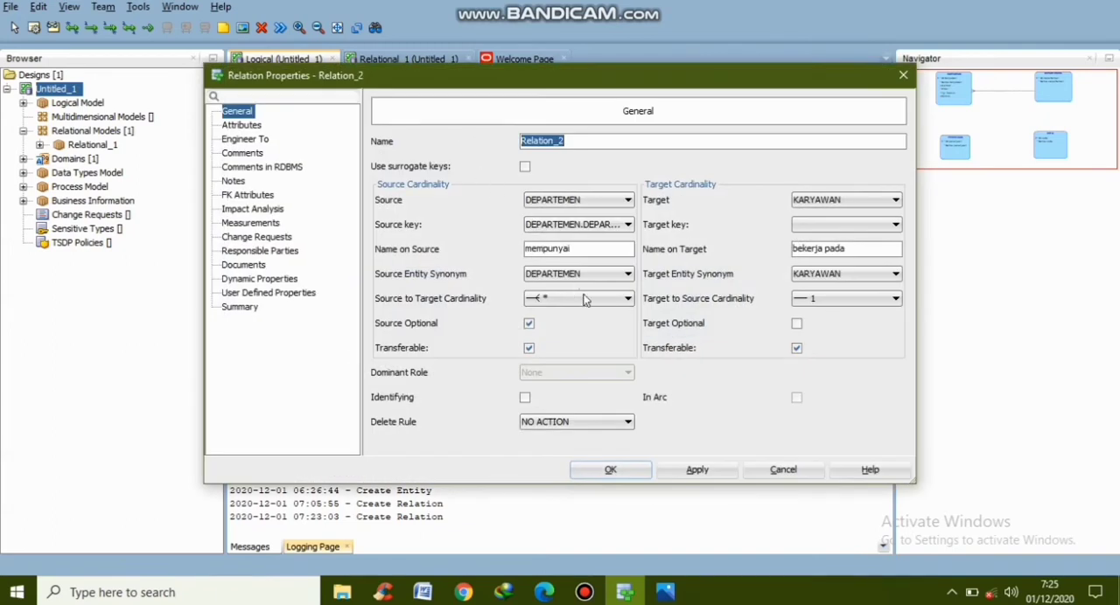
click(529, 324)
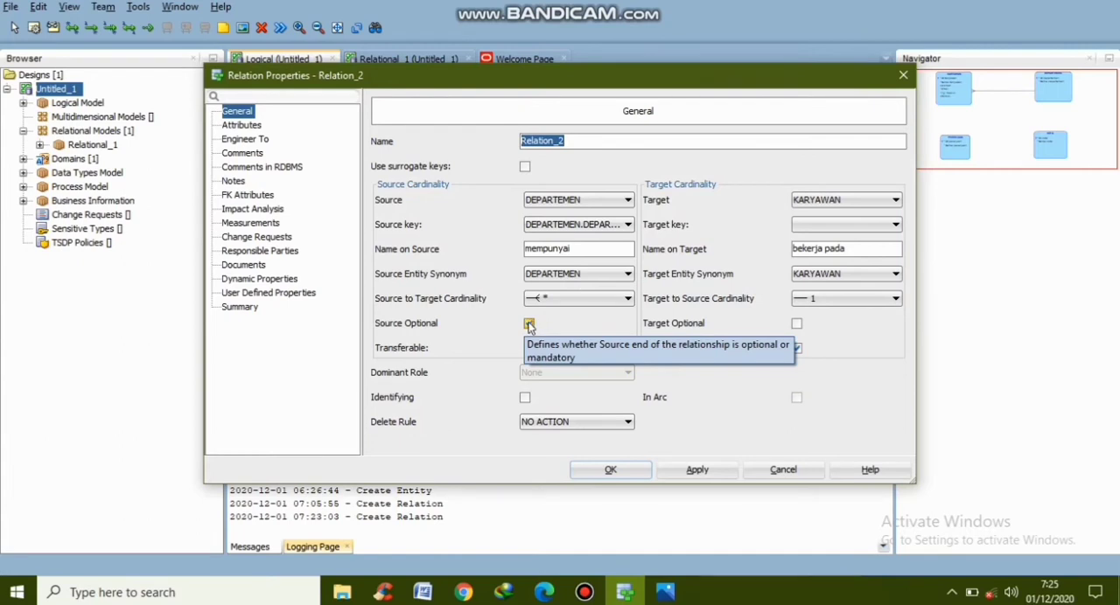
click(530, 325)
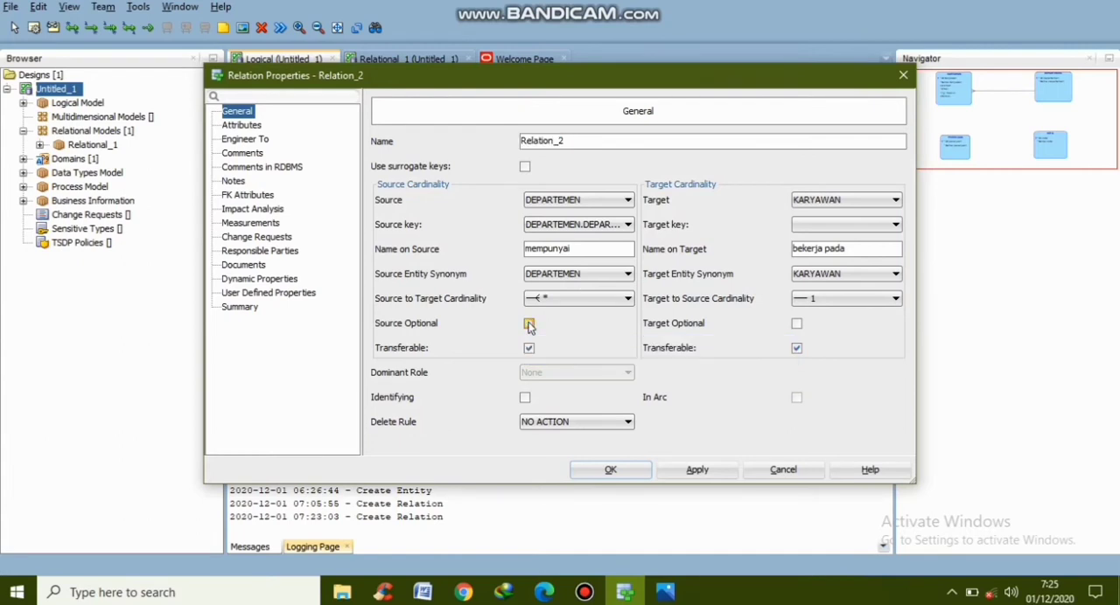
click(704, 472)
click(639, 476)
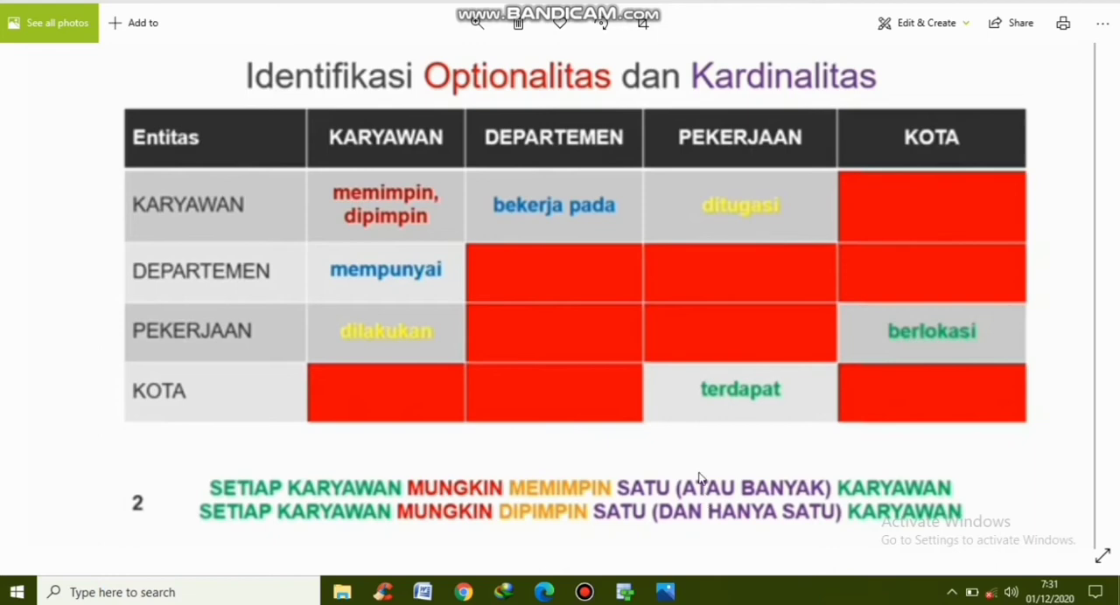
Switch back to Oracle SQL Developer Data Modeler and draw a one-to-many relation from KARYAWAN to itself
mouse_move(624, 593)
click(617, 544)
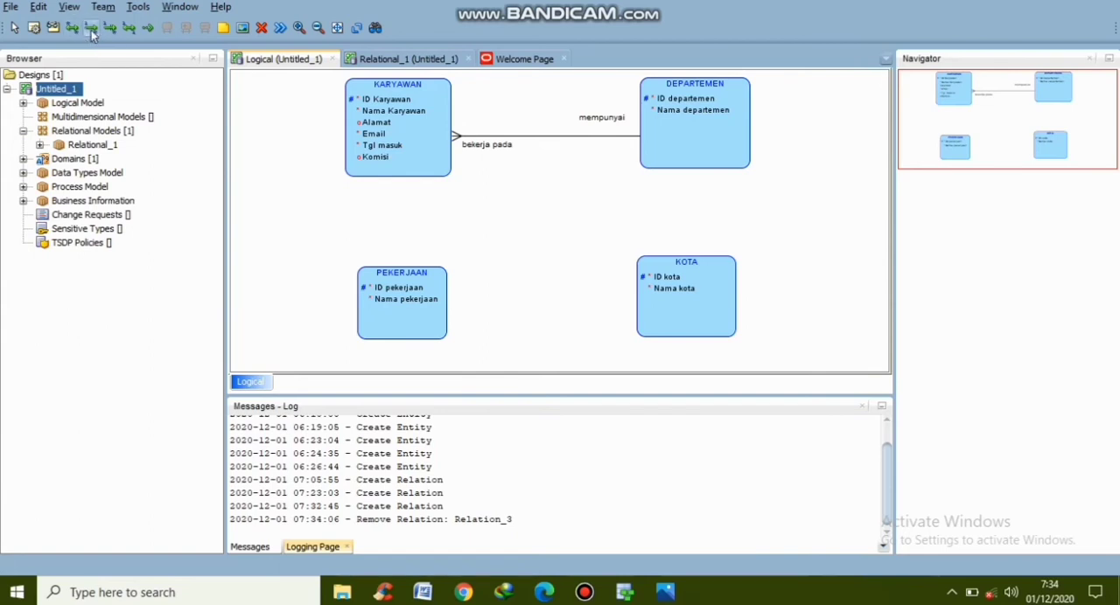
click(406, 145)
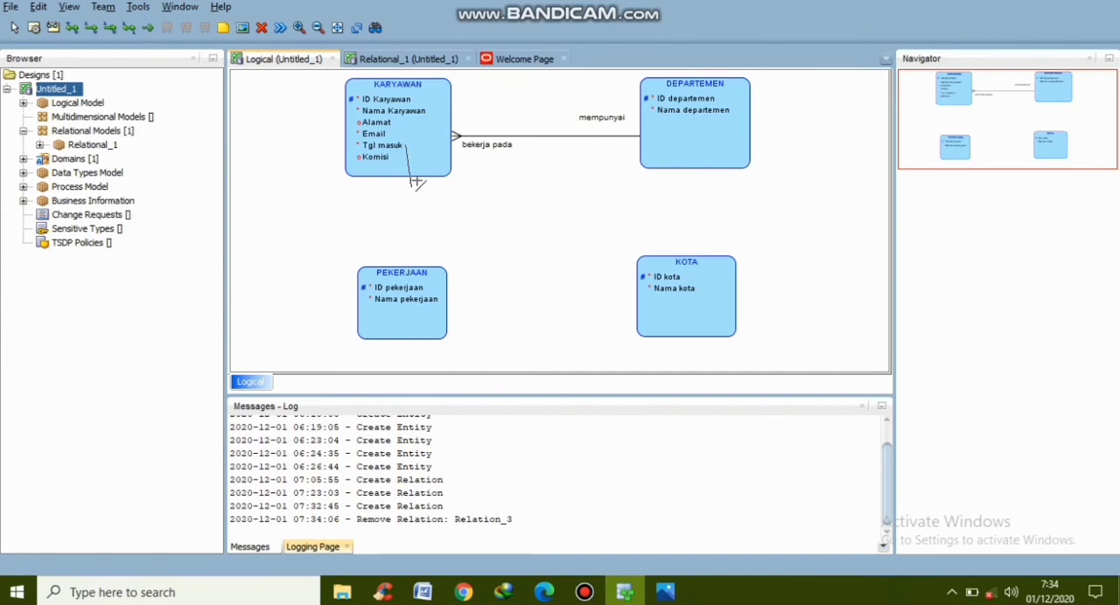
click(412, 164)
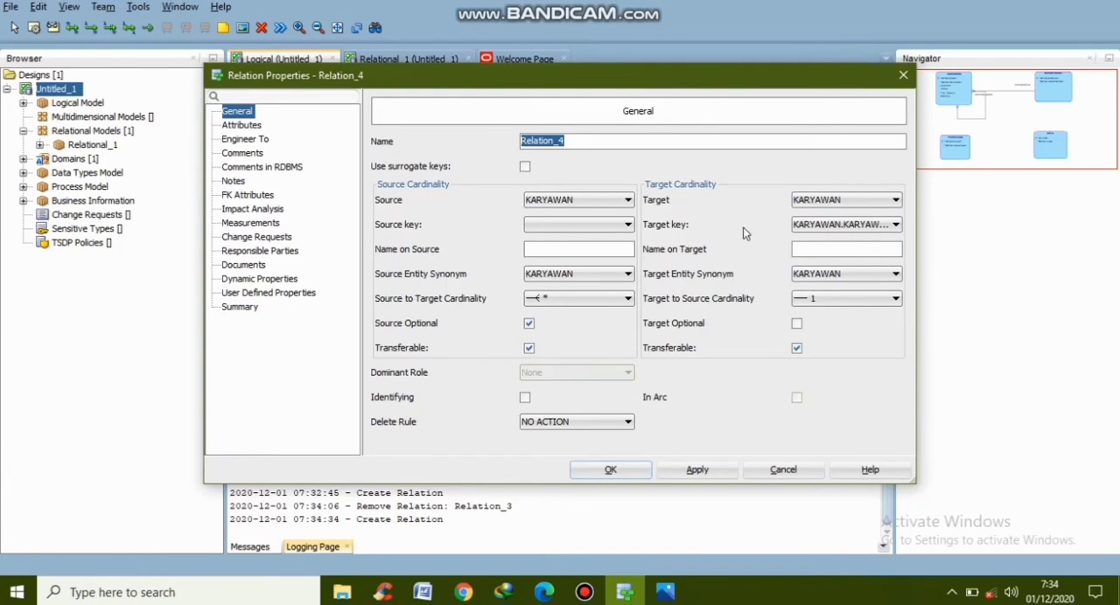
Name the KARYAWAN self-relation "dipimpin" on the target and "memimpin" on the source, make the target optional, and save
click(802, 249)
text(dim)
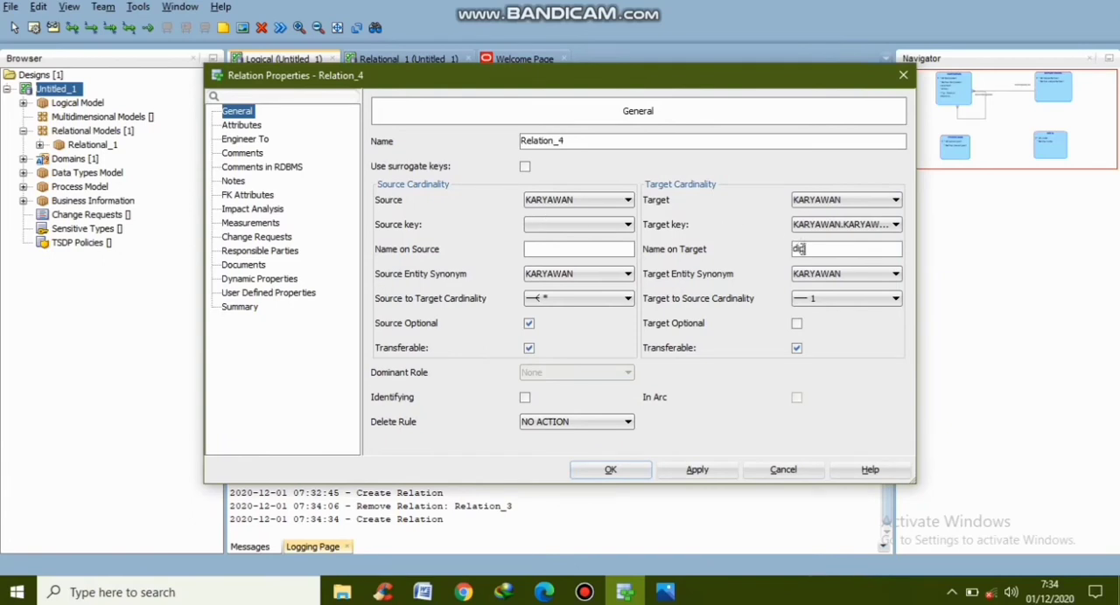
text(pin)
text(emim)
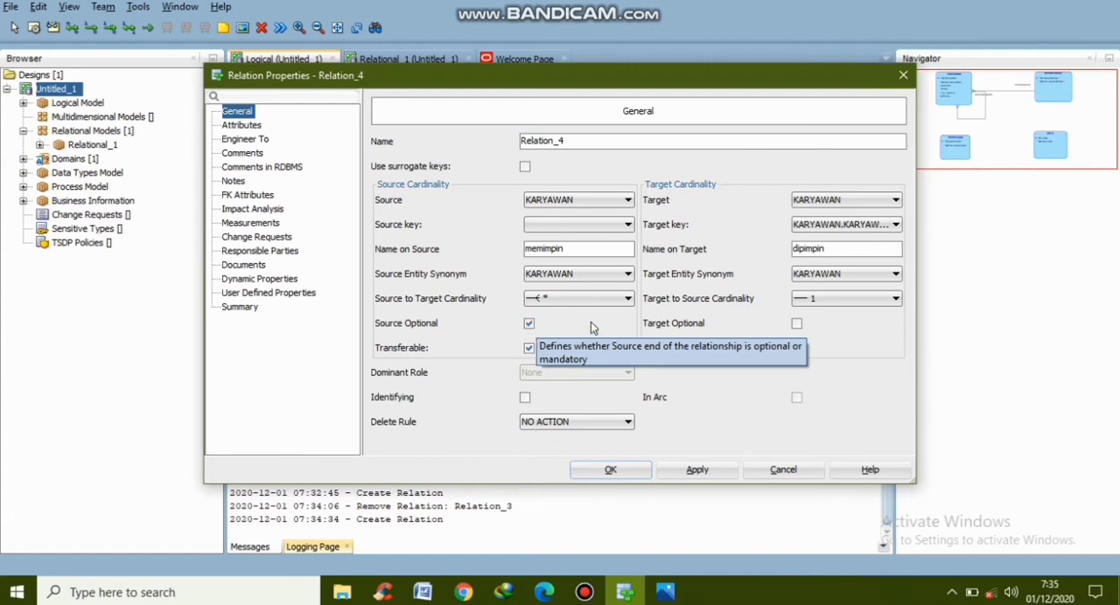
click(797, 324)
click(705, 476)
click(625, 476)
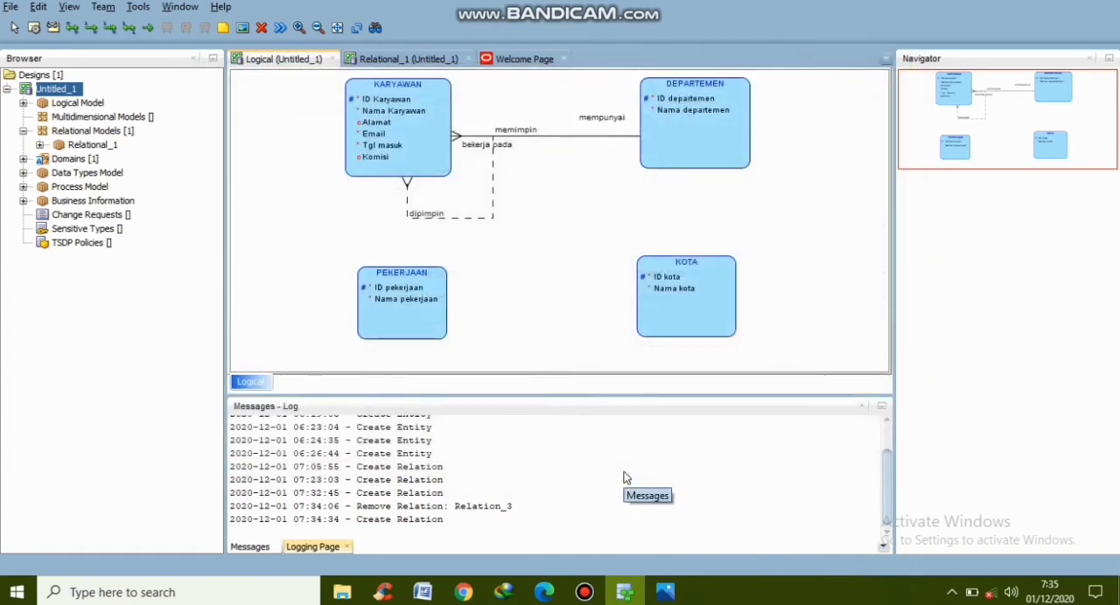
Reshape the KARYAWAN self-relation line, lowering its bends so that its memimpin end runs below the DEPARTEMEN relation
click(482, 217)
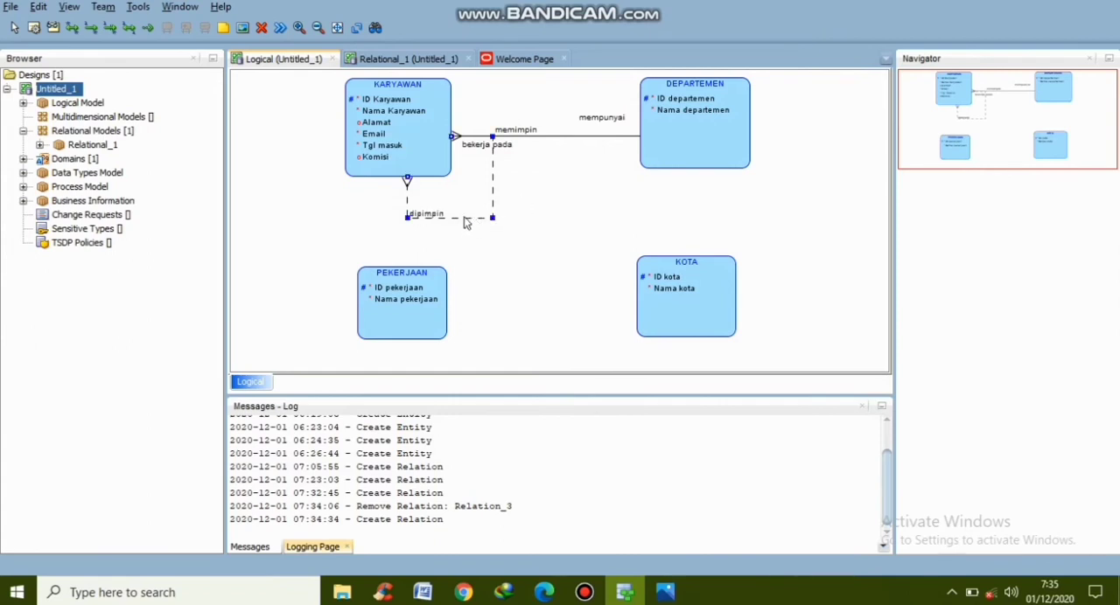
drag(491, 217, 495, 237)
drag(406, 221, 407, 237)
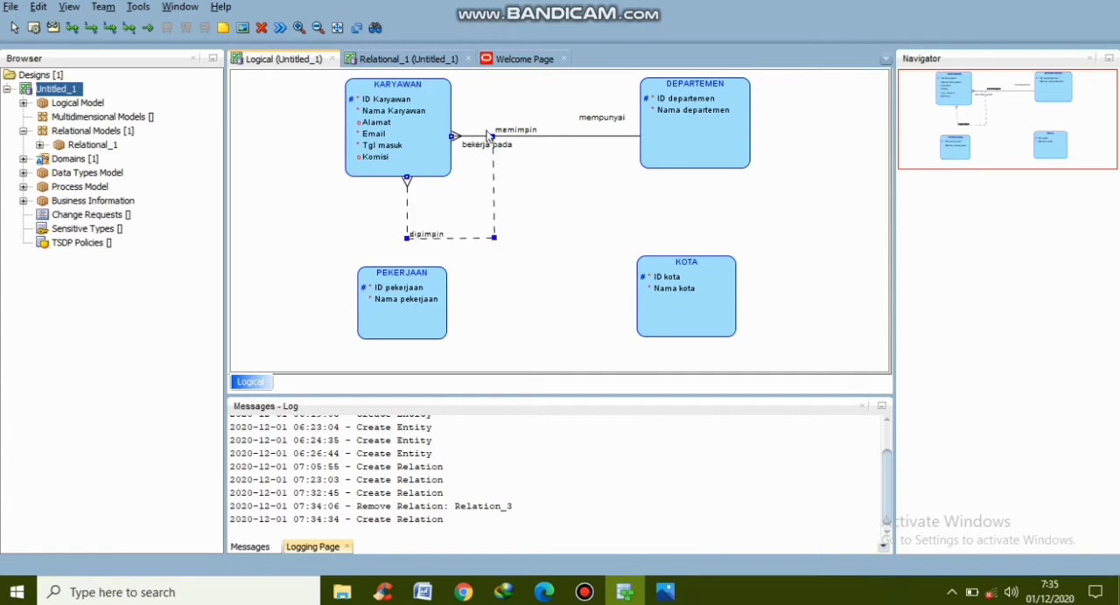
drag(492, 137, 498, 167)
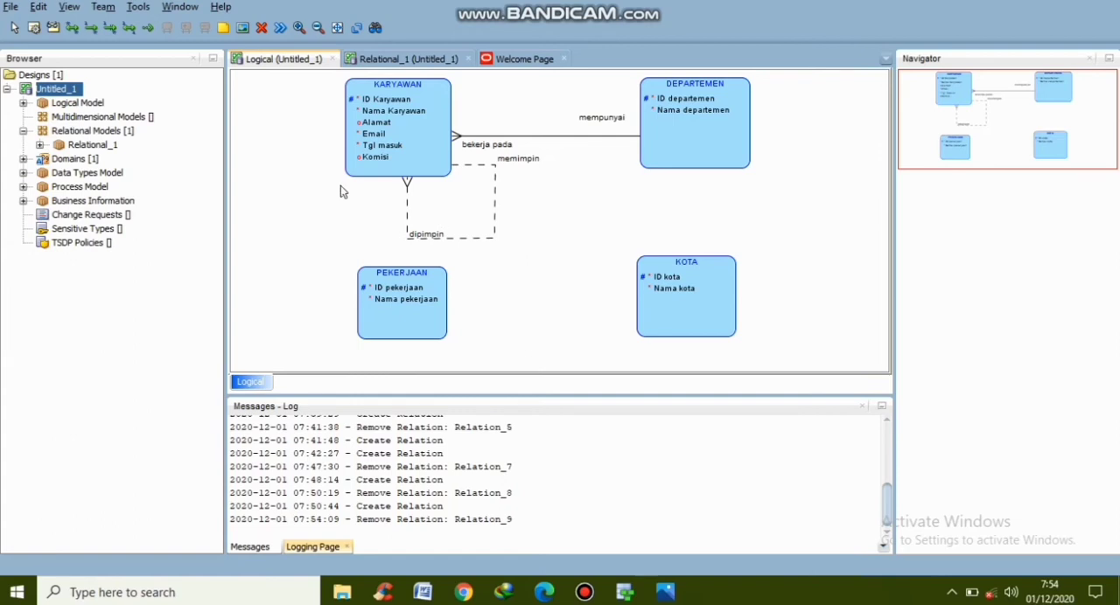
Draw a many-to-many relation from the KARYAWAN entity to the PEKERJAAN entity
click(72, 33)
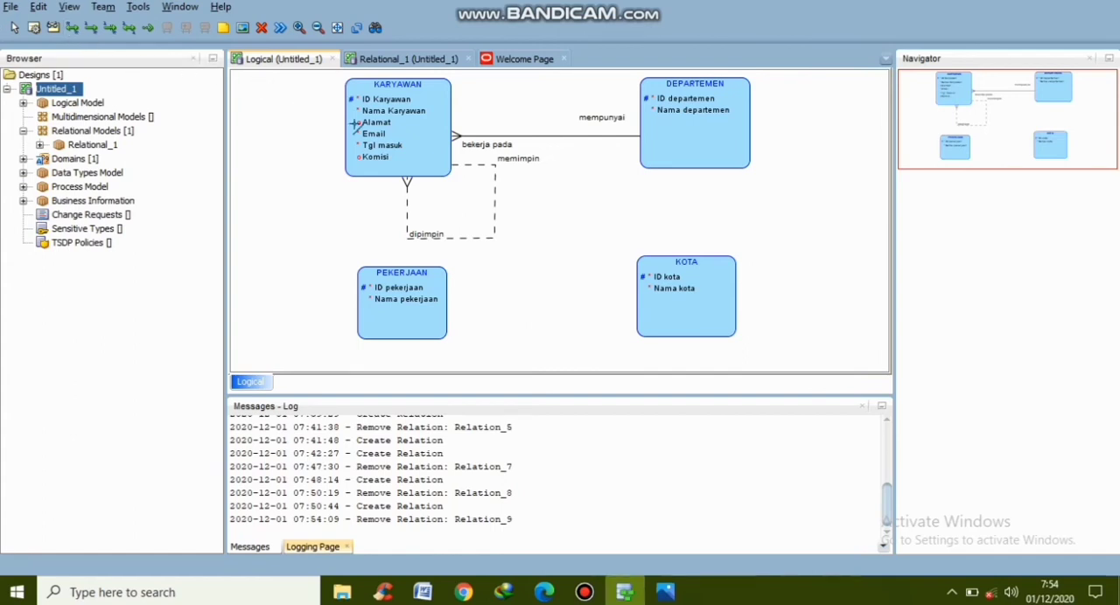
click(372, 145)
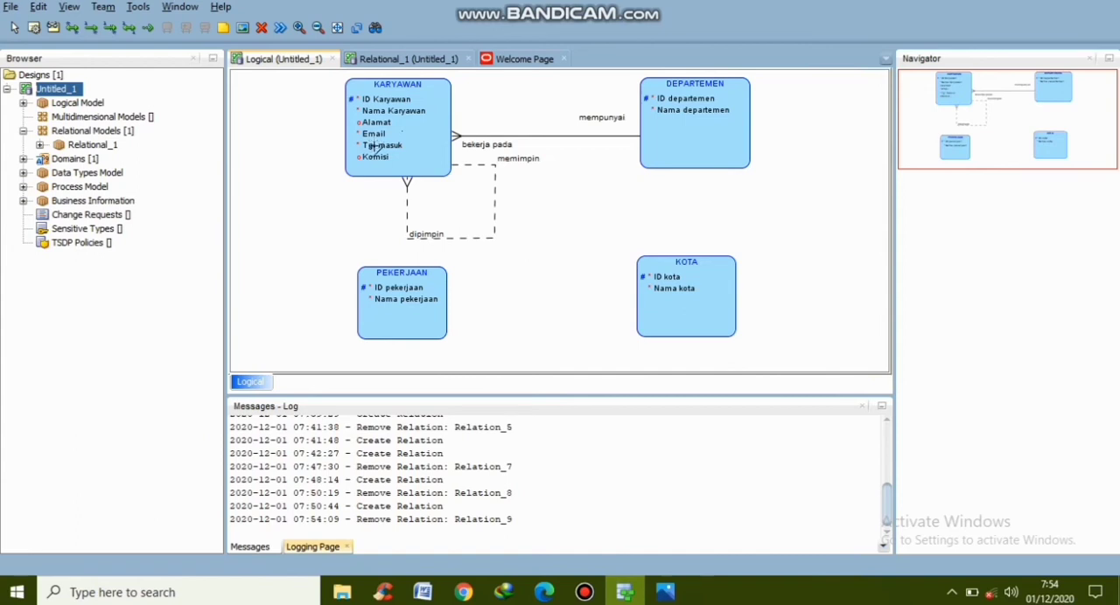
click(376, 296)
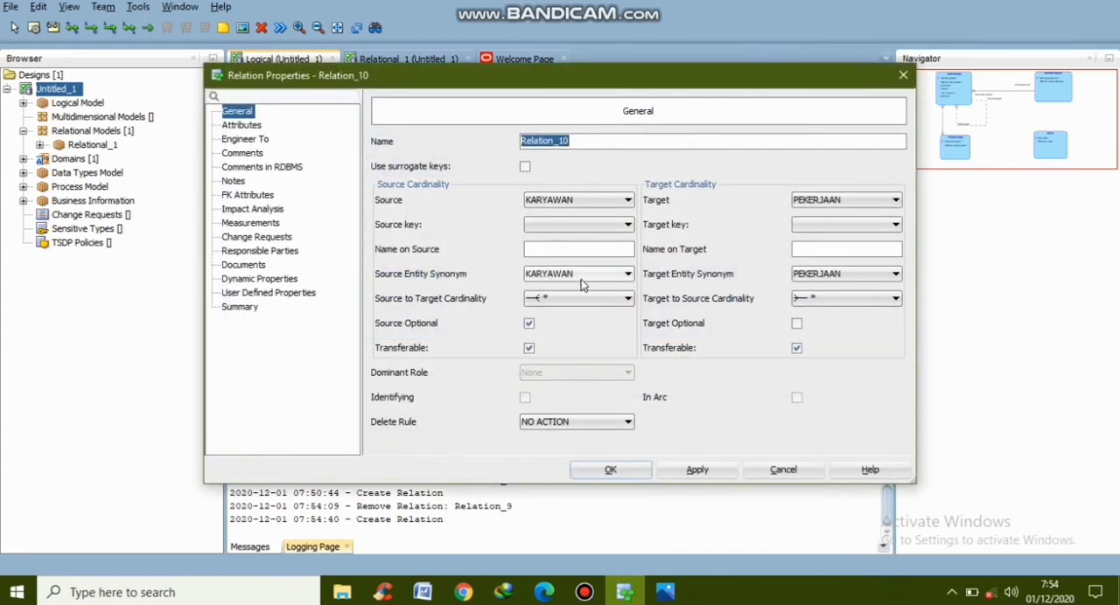
Name the KARYAWAN–PEKERJAAN relation "di lakukan" on the target and "di tugasi" on the source, and save its properties
click(810, 251)
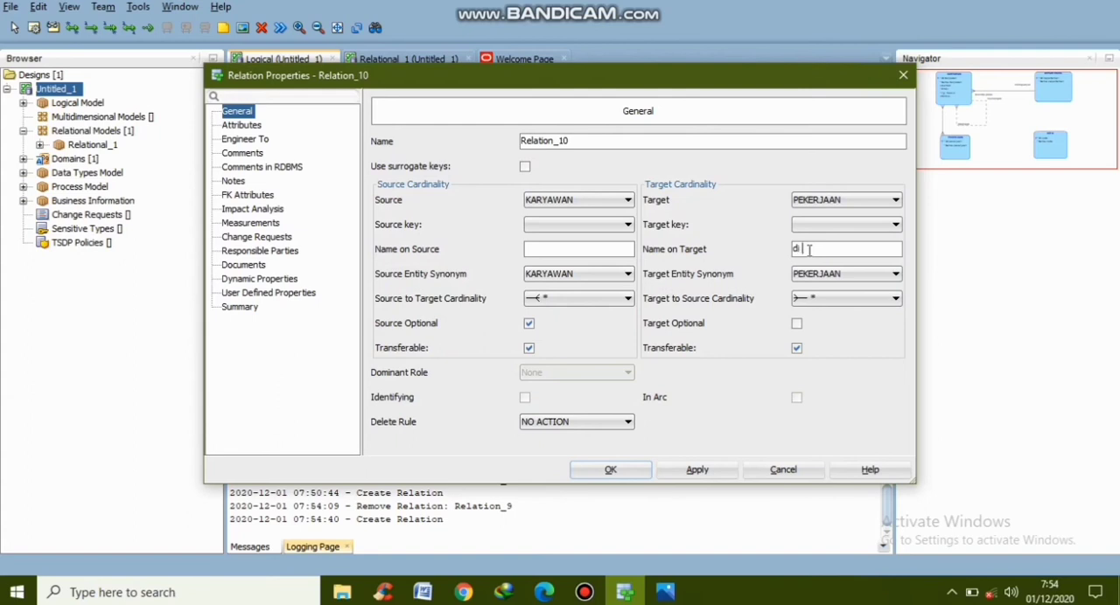
text(di lakukan)
click(549, 250)
text(di tugasi)
click(685, 472)
click(613, 471)
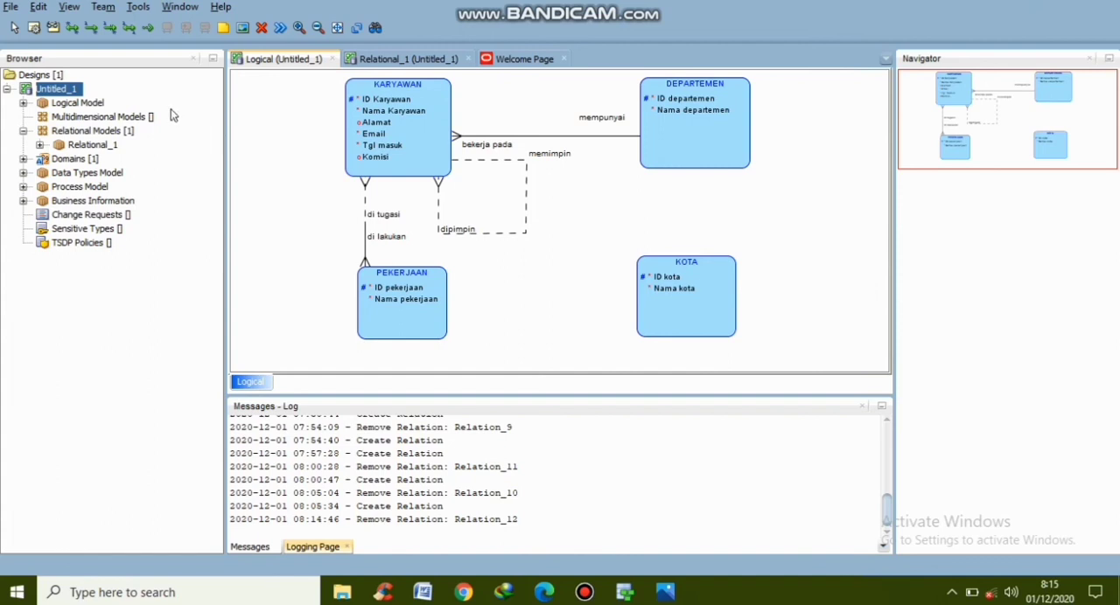
Draw a one-to-many relation from the PEKERJAAN entity to the KOTA entity
click(91, 31)
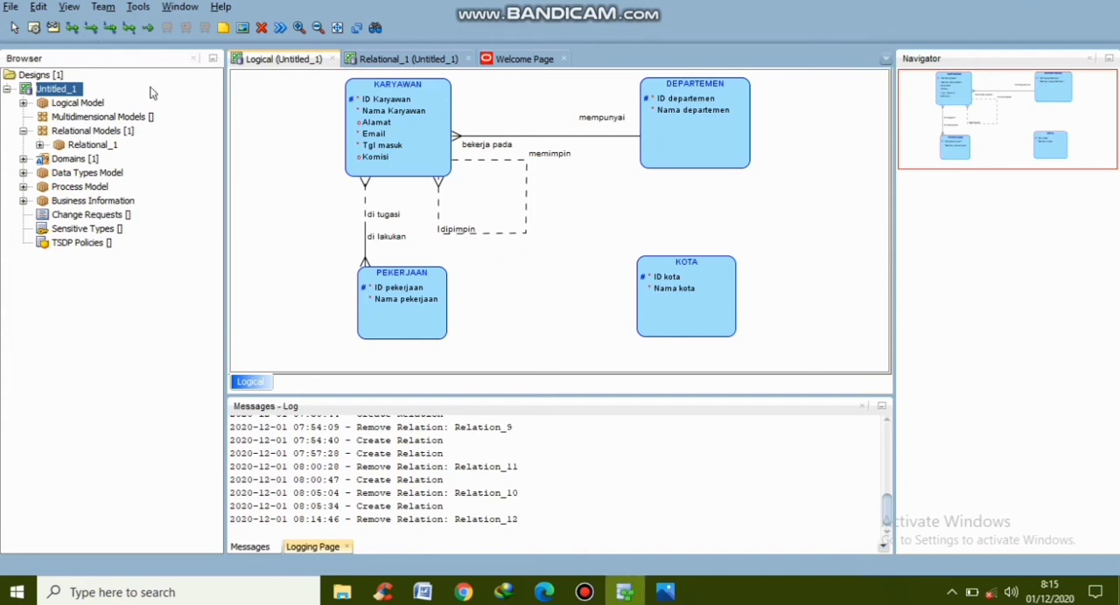
click(405, 295)
click(678, 302)
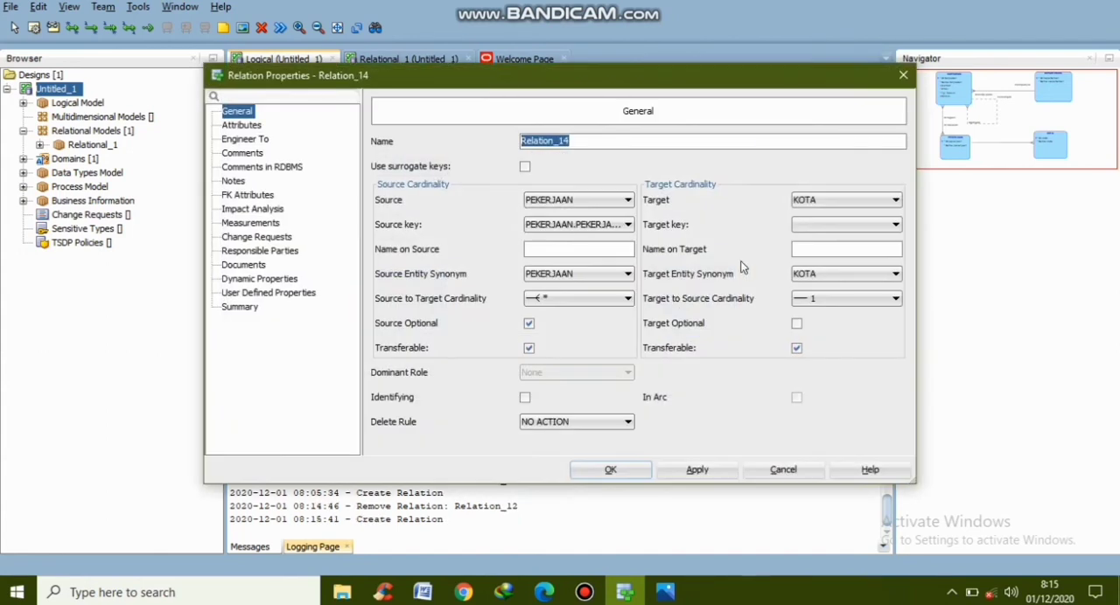
Name the PEKERJAAN–KOTA relation "terdapat" on the target and "berlokasi" on the source
click(812, 248)
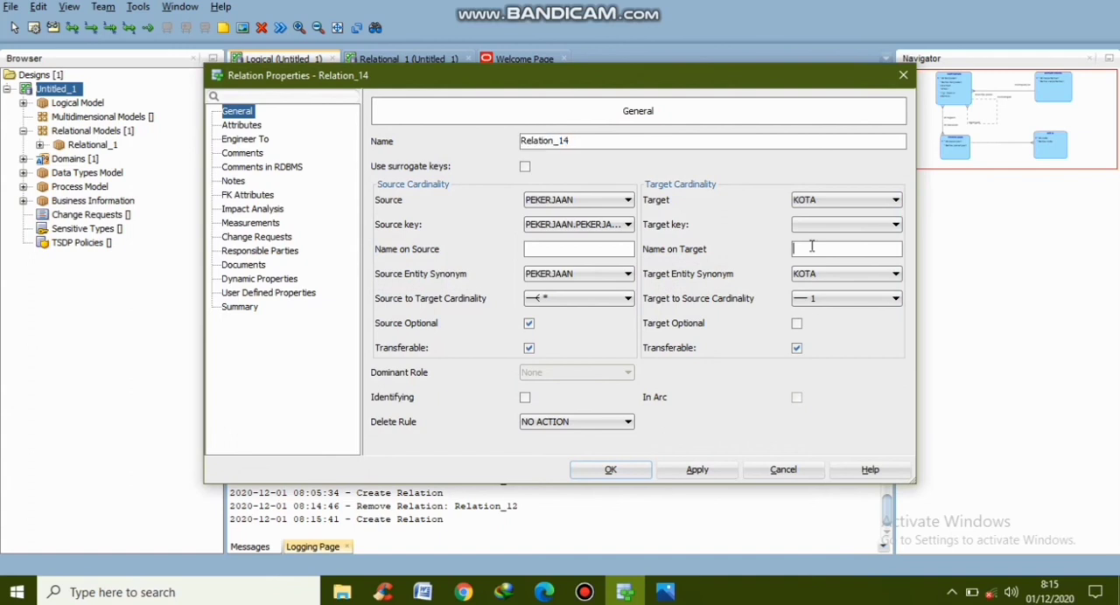
text(te)
text(rdapat)
text(ber)
text(lokasi)
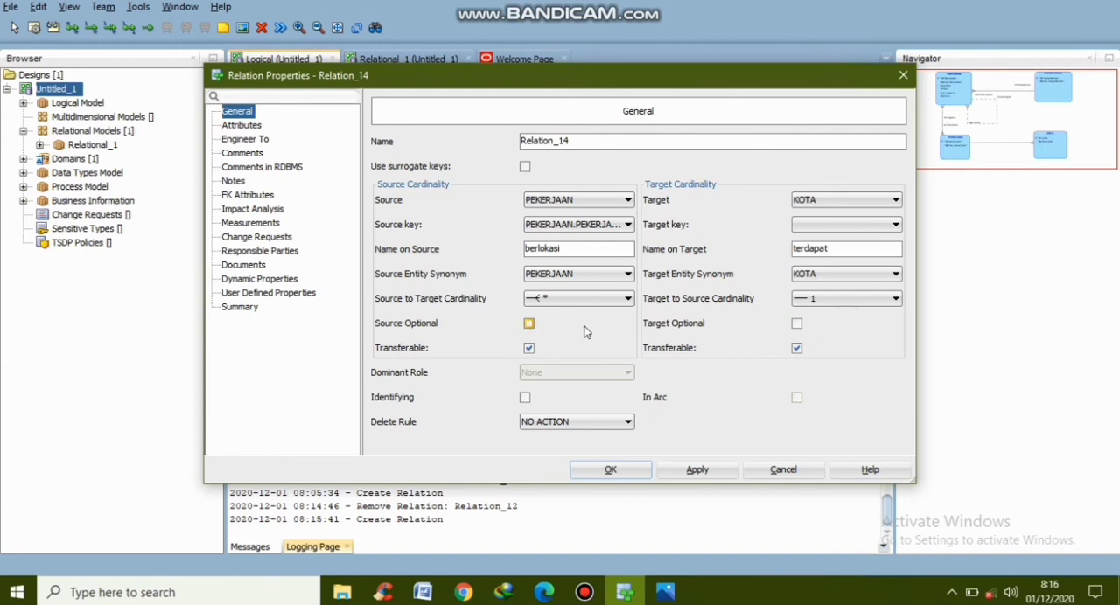
Make the PEKERJAAN–KOTA relation's source mandatory and target optional, set source-to-target cardinality to 1 and target-to-source to *, and save
click(797, 324)
click(626, 299)
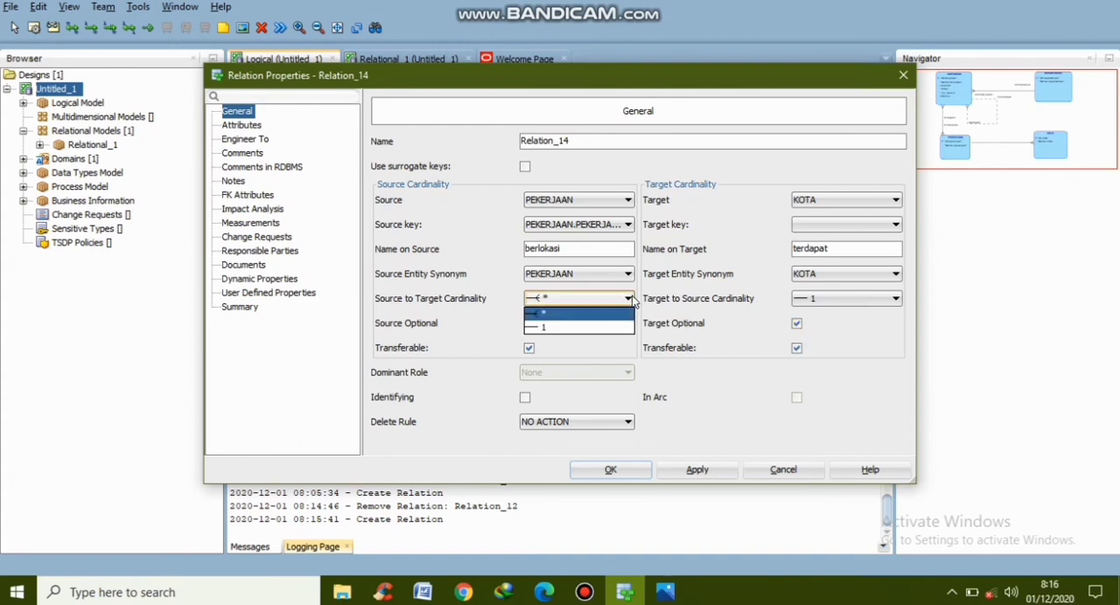
click(603, 328)
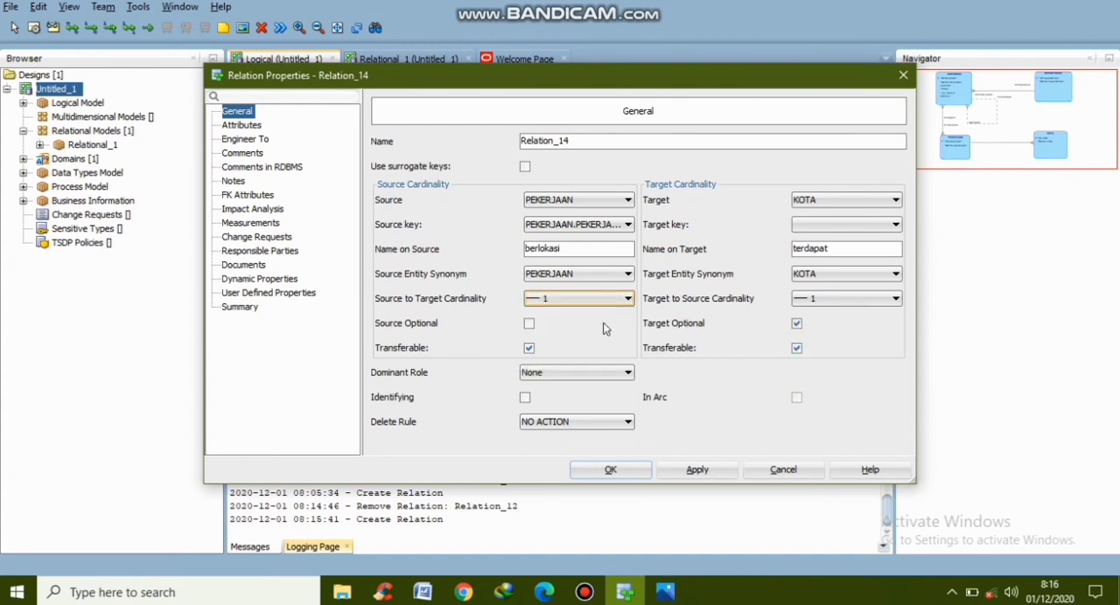
click(838, 300)
click(829, 313)
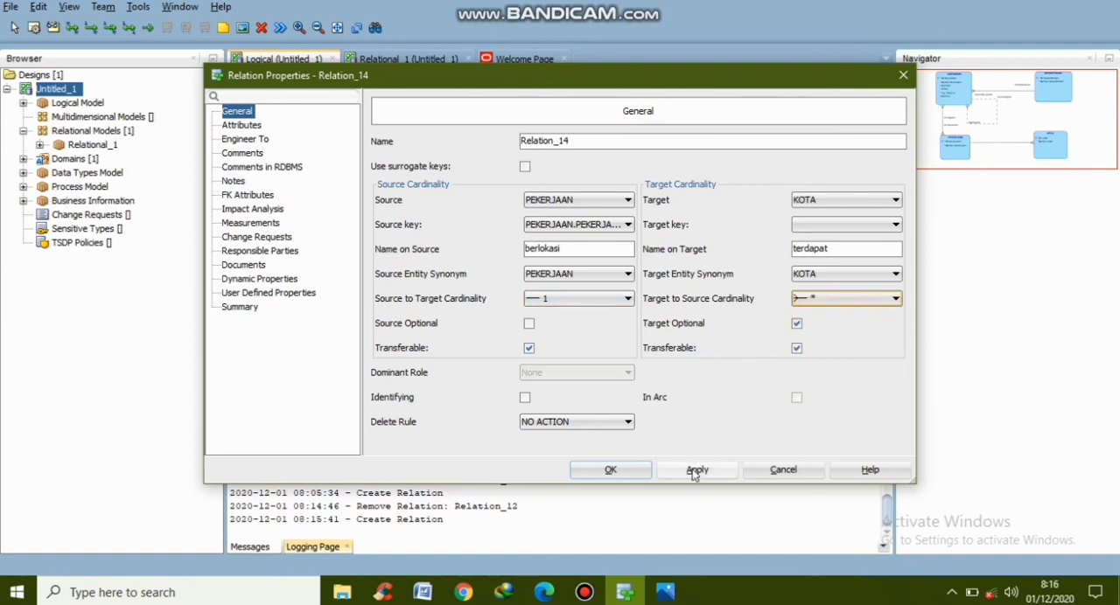
click(630, 471)
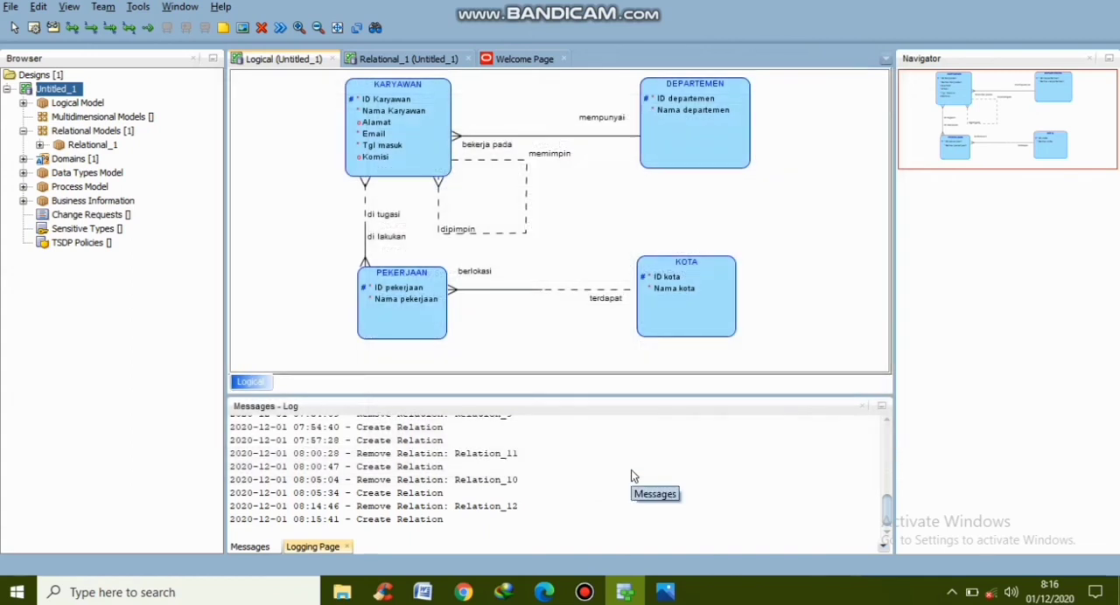